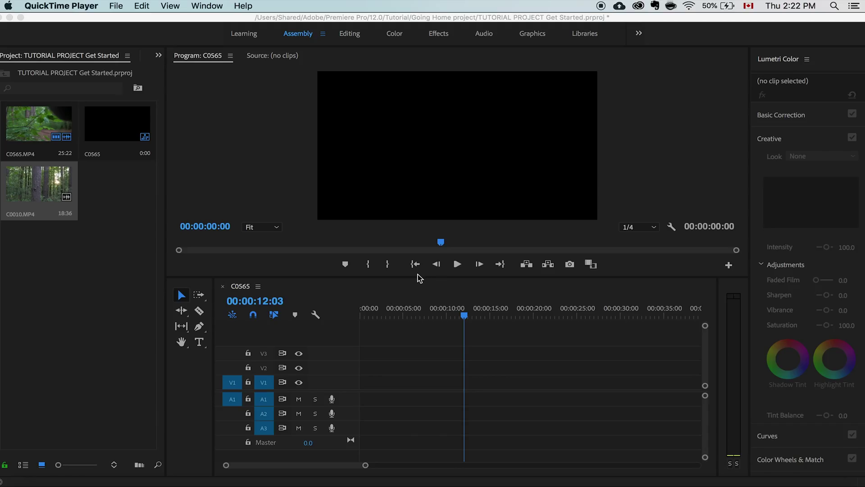
Enlarge the program monitor and drop C0565.MP4 into the C0565 sequence on V1/A1.
left_click(367, 283)
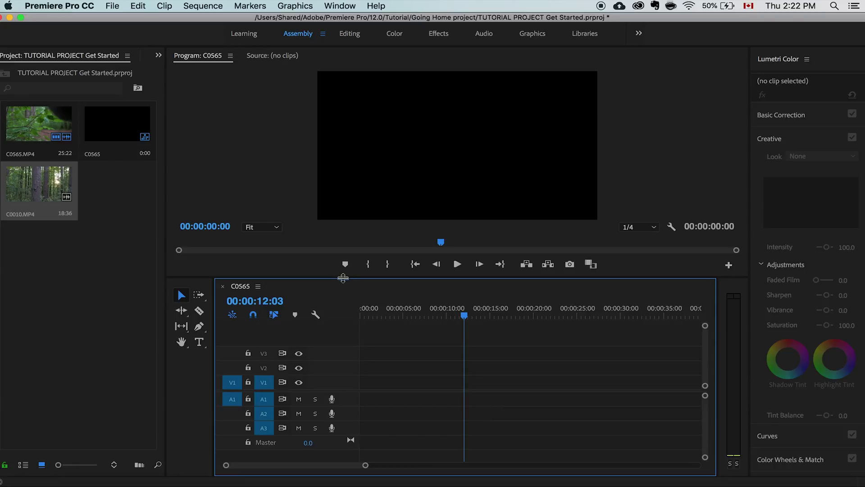
left_click_drag(343, 278, 340, 312)
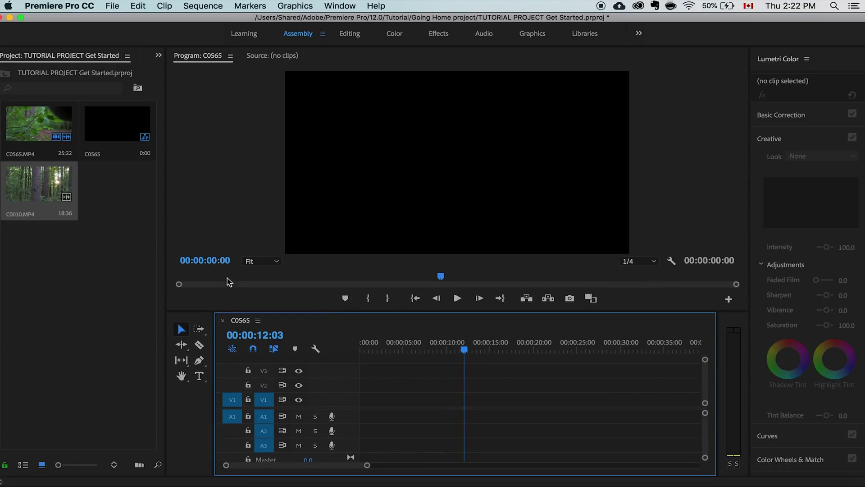
left_click(120, 182)
left_click_drag(17, 127, 360, 401)
Cut the clip at 00:00:06:49 and ripple-delete the opening piece.
left_click(397, 351)
left_click_drag(398, 354, 419, 354)
key("super+k")
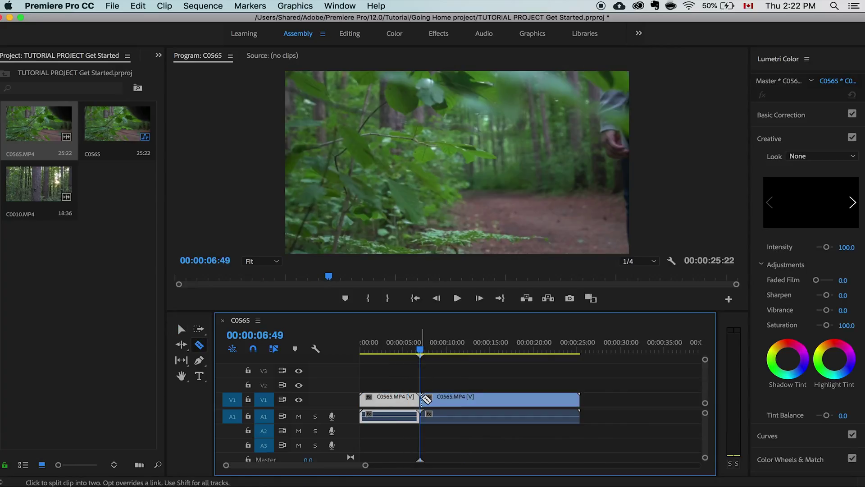
left_click(395, 406)
key("shift+Delete")
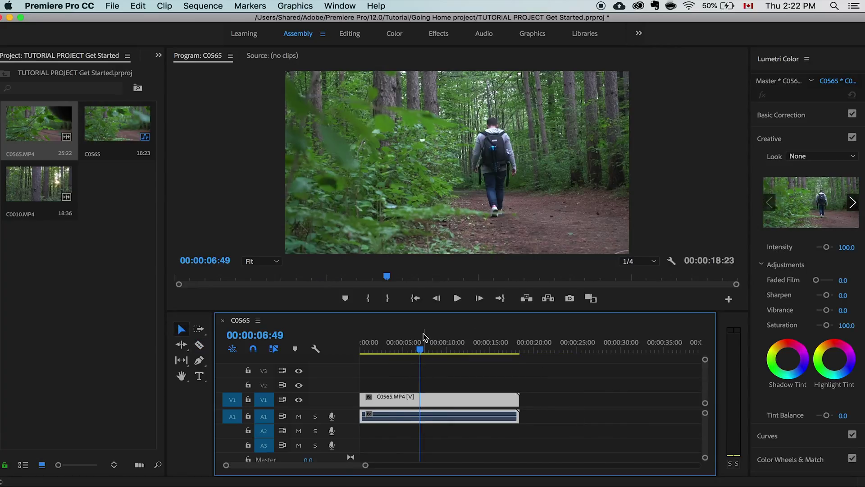
left_click_drag(358, 341, 391, 341)
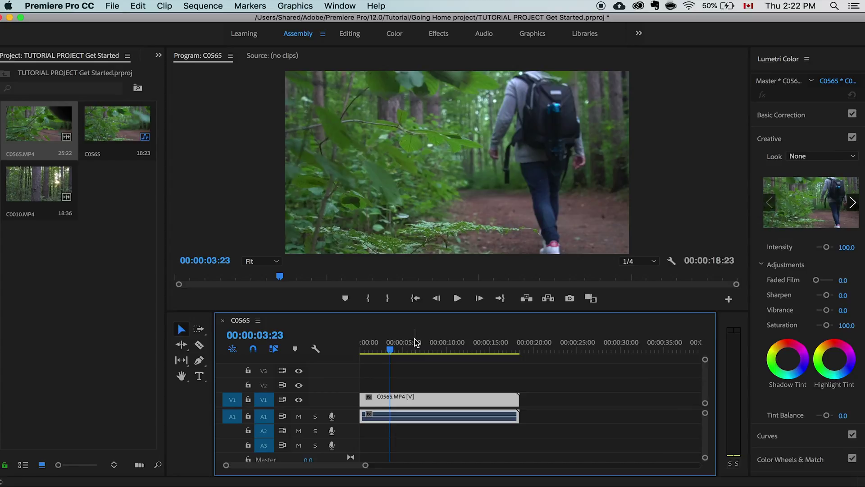
left_click(59, 6)
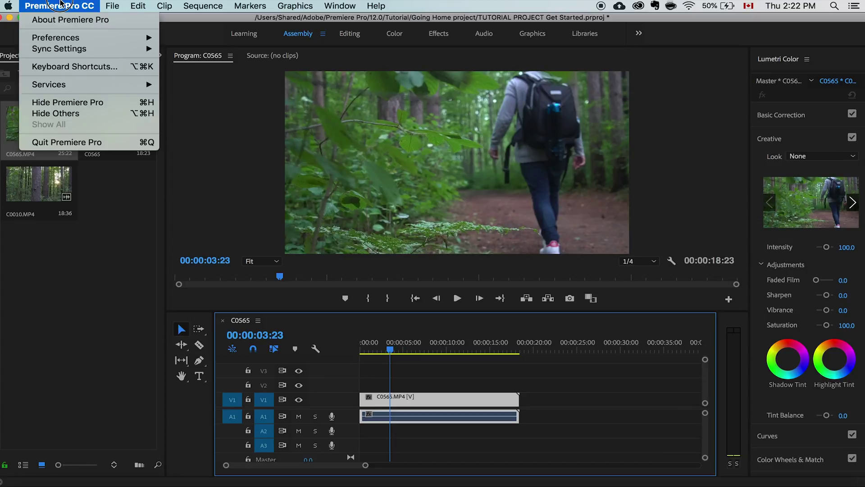
left_click(90, 65)
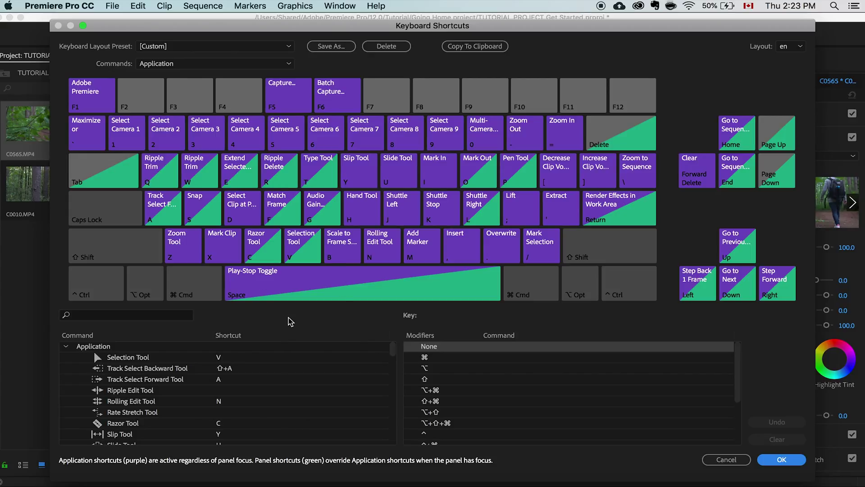
left_click(160, 314)
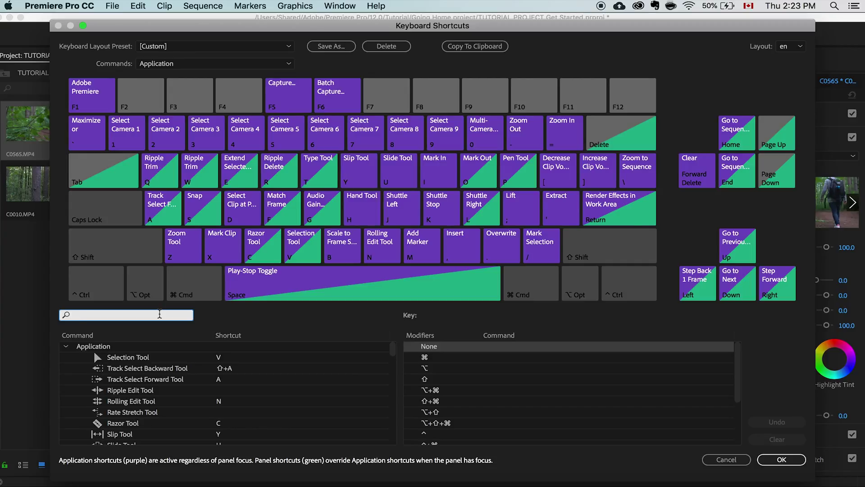
type("ripp")
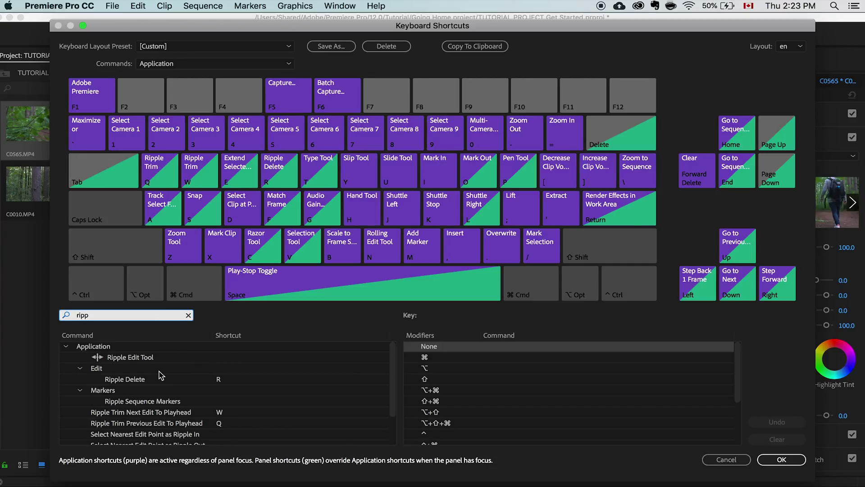
left_click(150, 379)
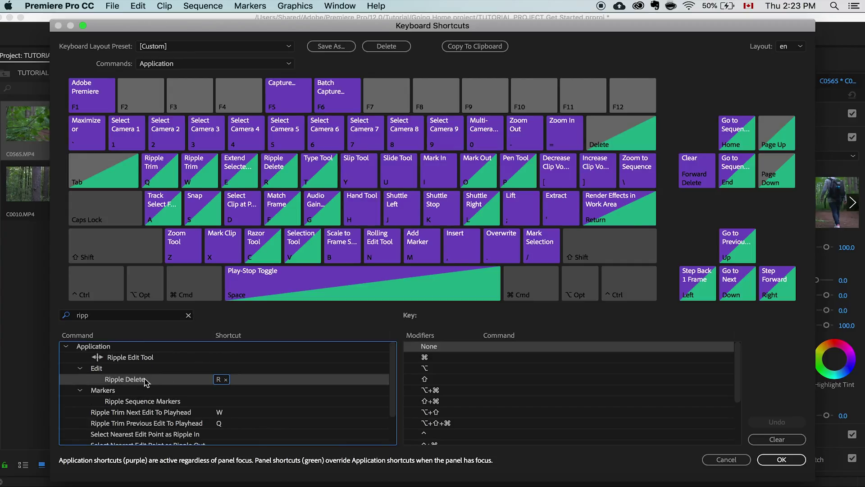
left_click(226, 379)
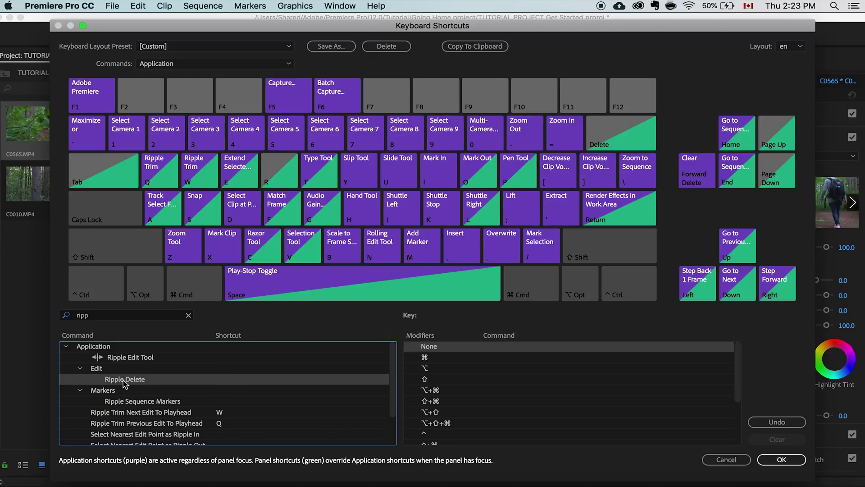
left_click_drag(124, 382, 276, 171)
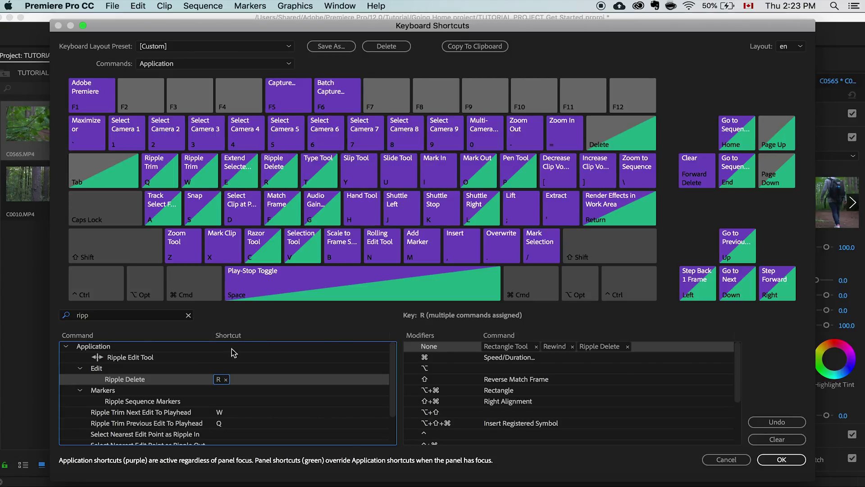
left_click(188, 315)
left_click(180, 316)
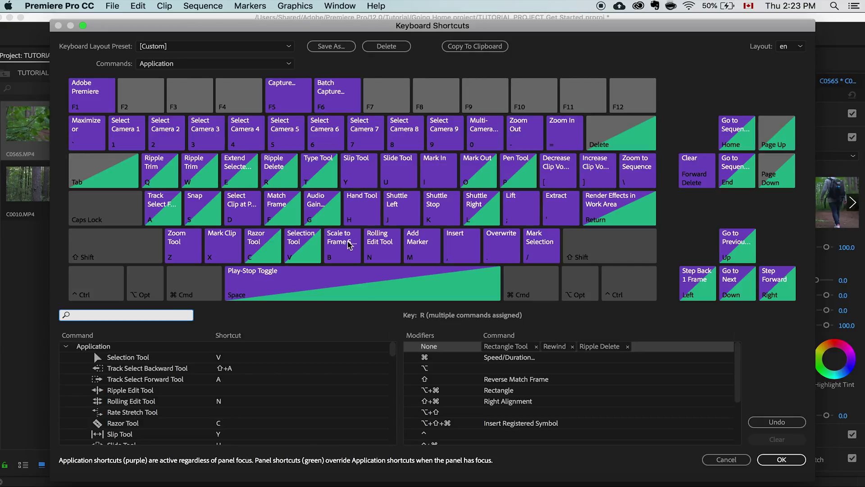
type("scal")
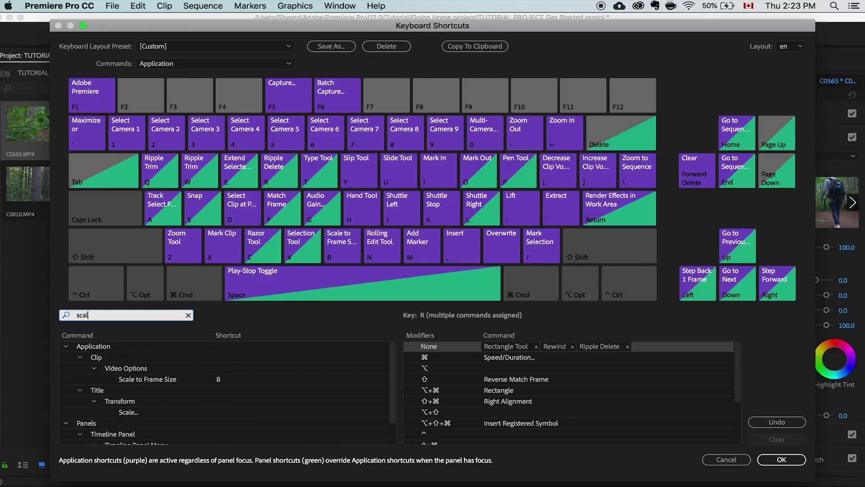
type("e")
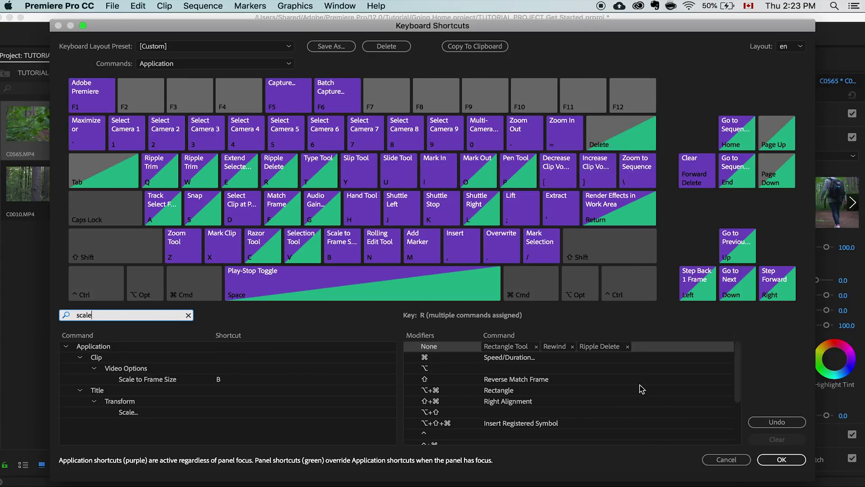
left_click(722, 458)
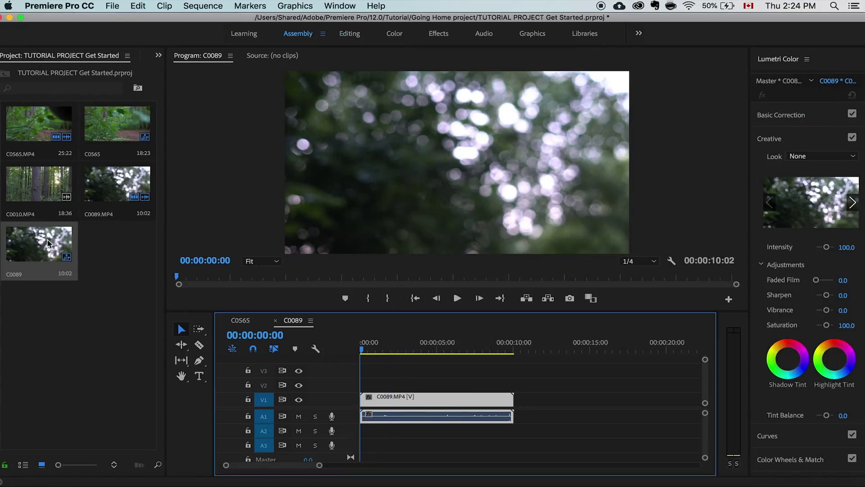
Place C0010.MP4 after C0089.MP4 on V1/A1, extending the sequence to 00:00:28:20.
left_click_drag(37, 185, 524, 402)
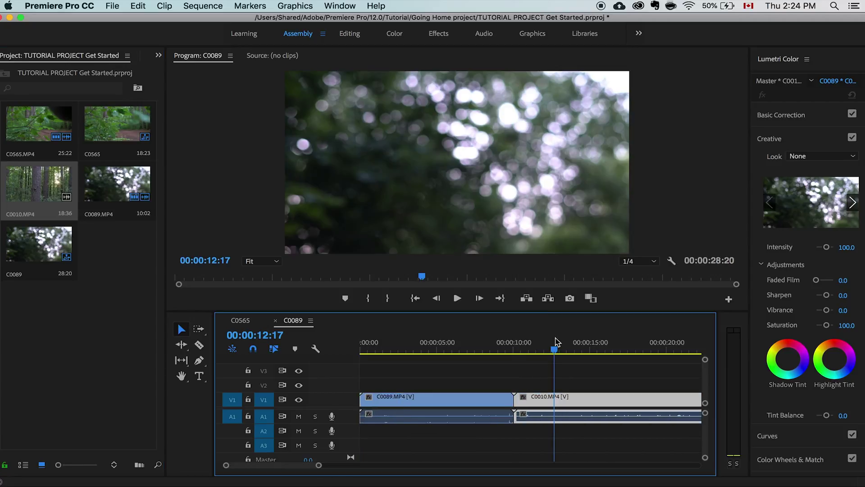
key("backslash")
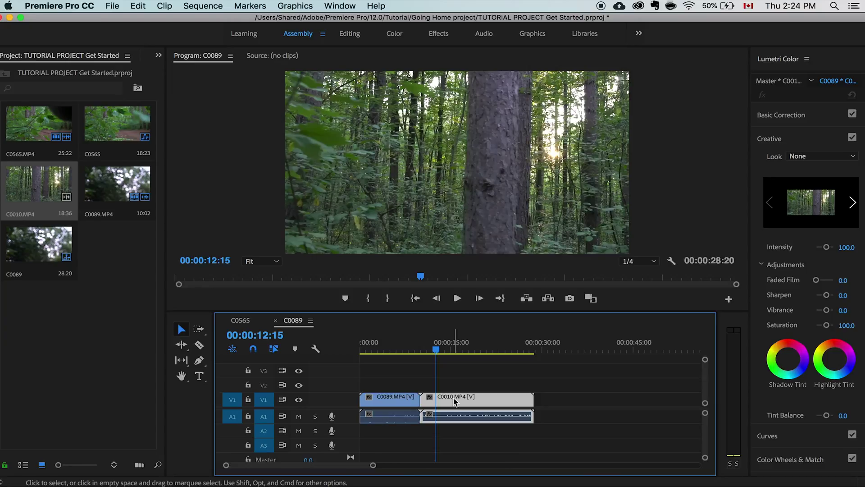
right_click(467, 400)
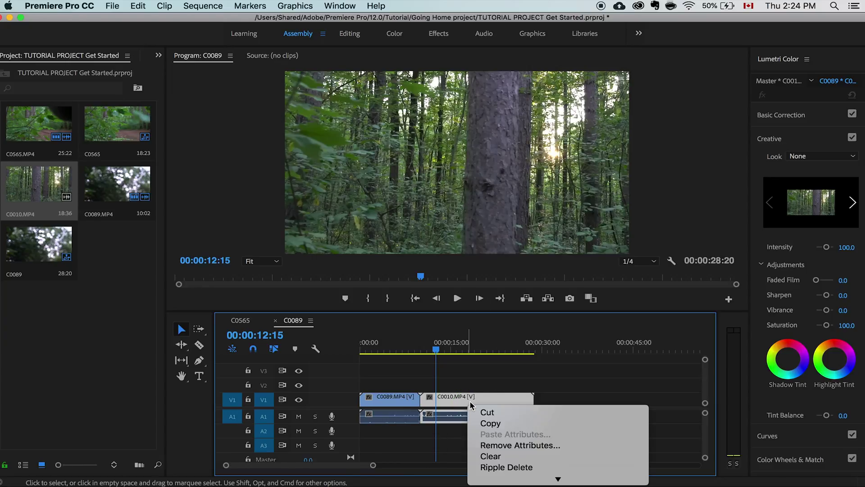
scroll(549, 333, "down", 4)
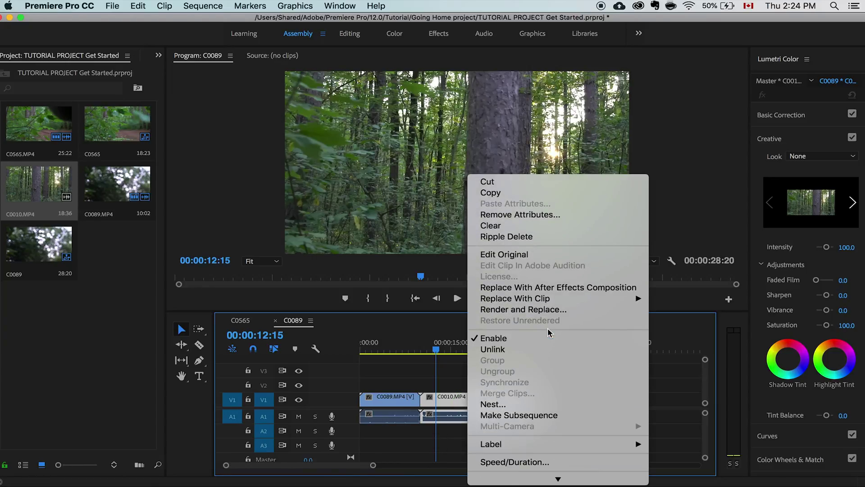
scroll(557, 380, "down", 5)
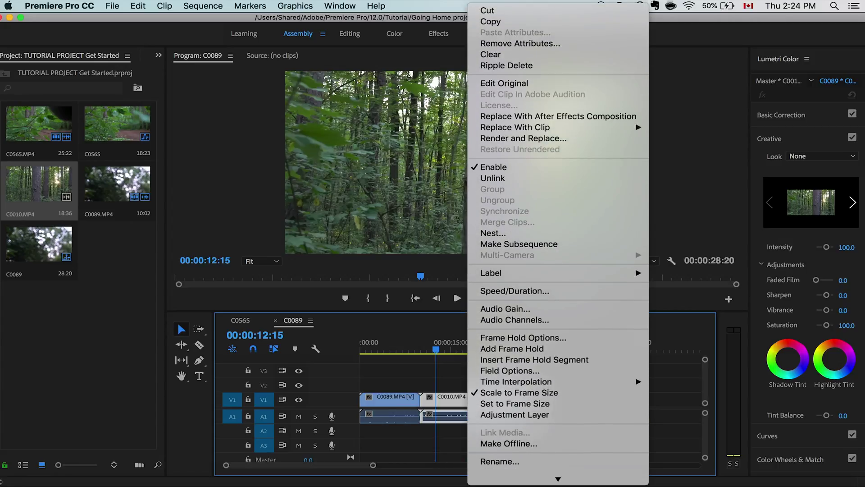
left_click(456, 368)
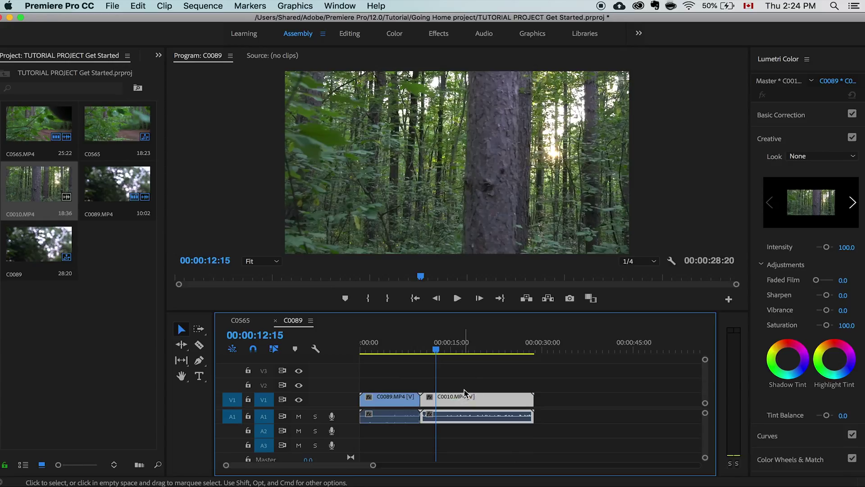
Split C0010.MP4 at 00:00:15:21 and 00:00:22:07.
key("super+shift+a")
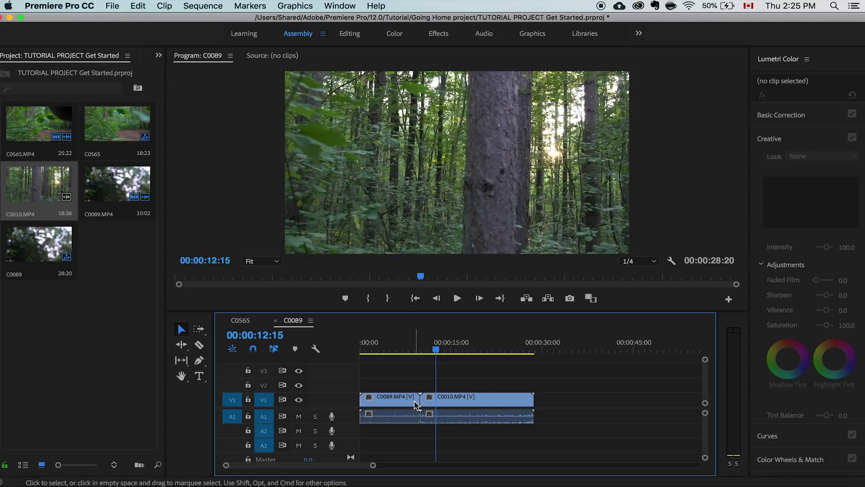
left_click_drag(437, 351, 457, 354)
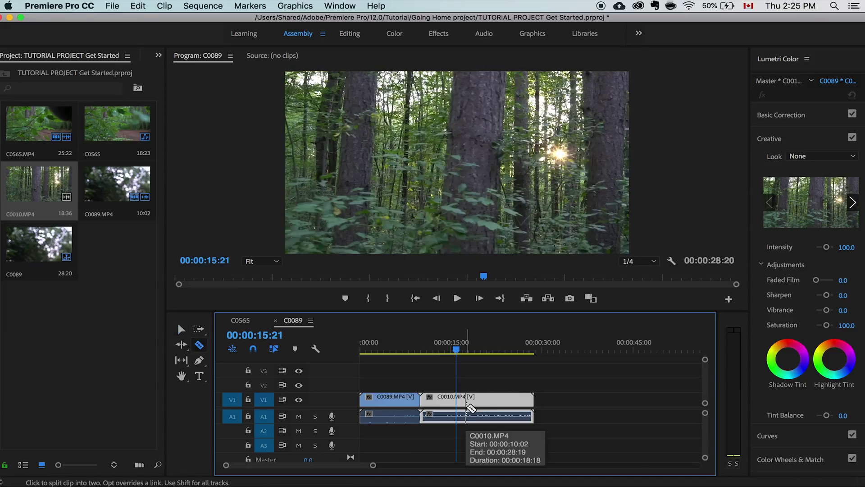
key("c")
left_click(456, 400)
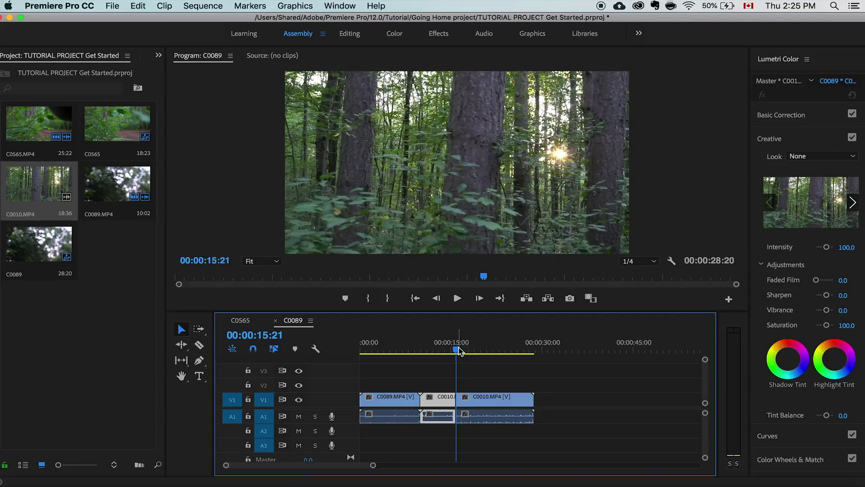
left_click_drag(457, 350, 495, 349)
left_click(495, 400)
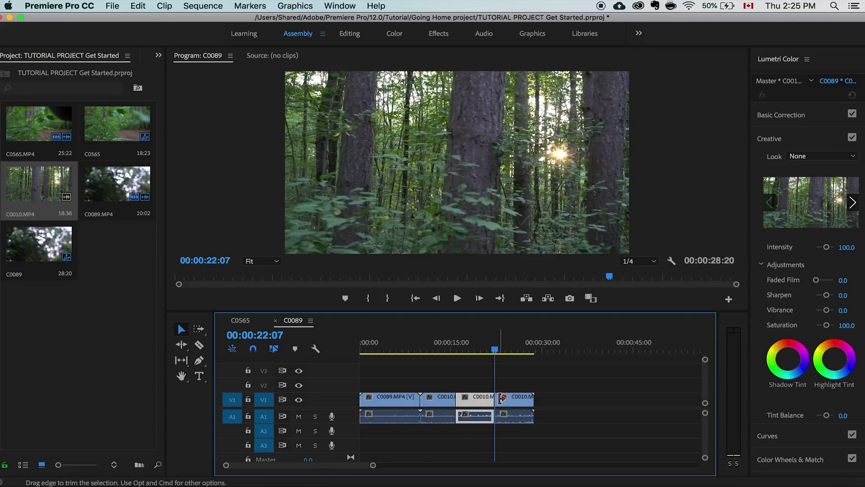
key("v")
Ripple-delete the middle C0010 section between the two cuts, closing the gap.
key("Delete")
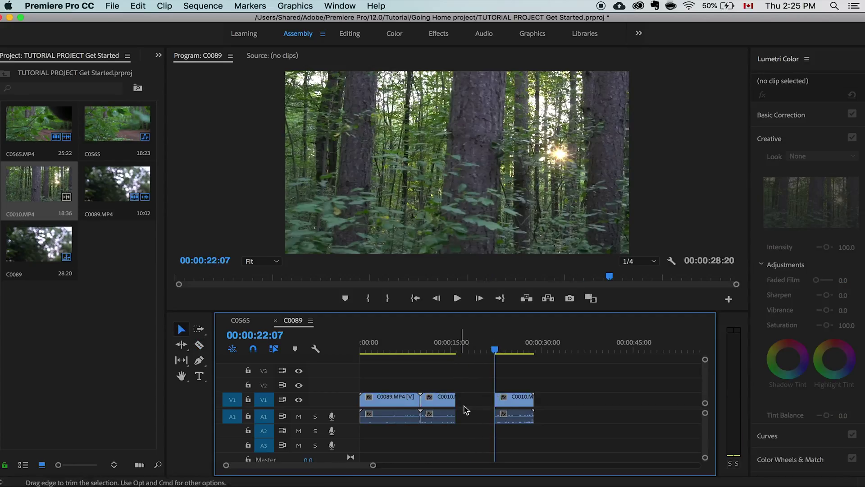
key("super+z")
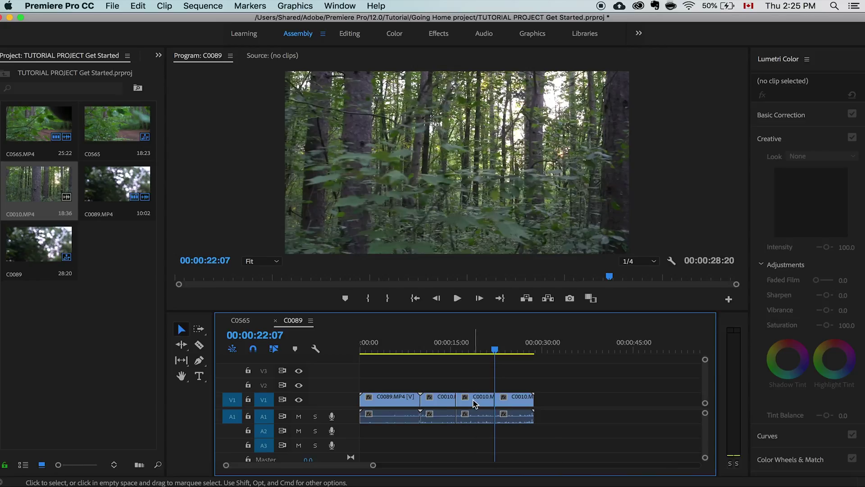
right_click(473, 405)
scroll(523, 462, "down", 3)
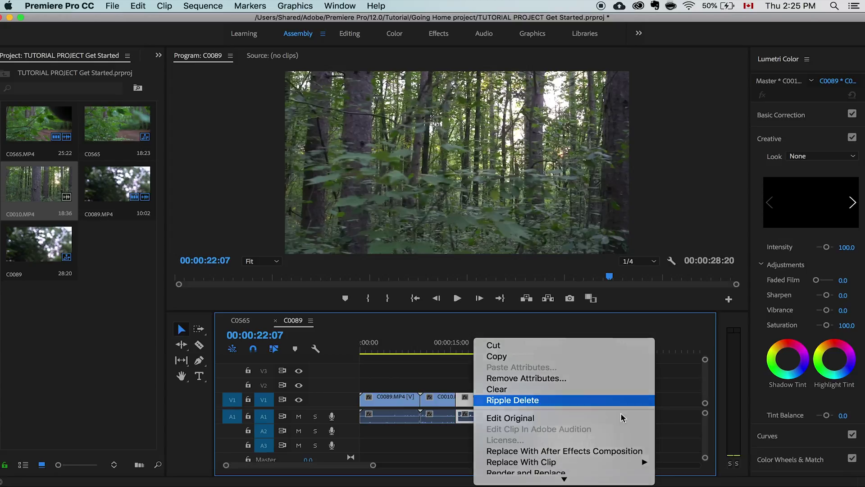
left_click(536, 400)
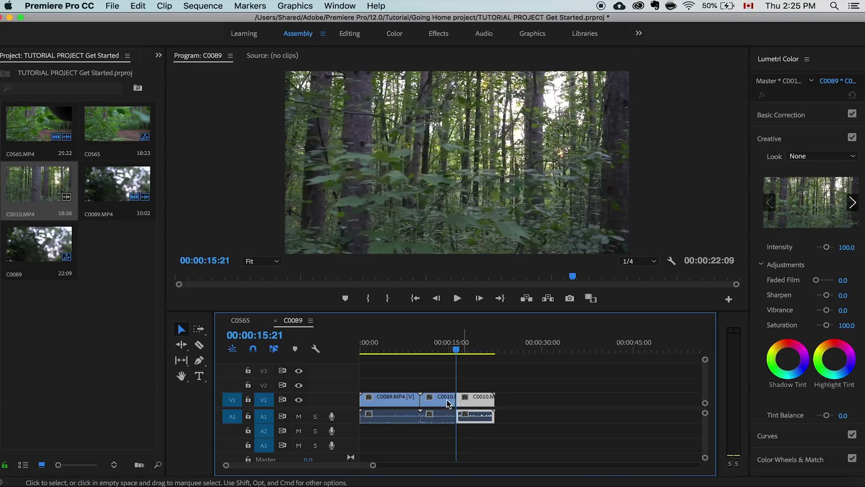
Duplicate the two C0010 pieces later in the sequence, then delete the clip at 10:21.
left_click_drag(373, 465, 368, 465)
left_click(461, 350)
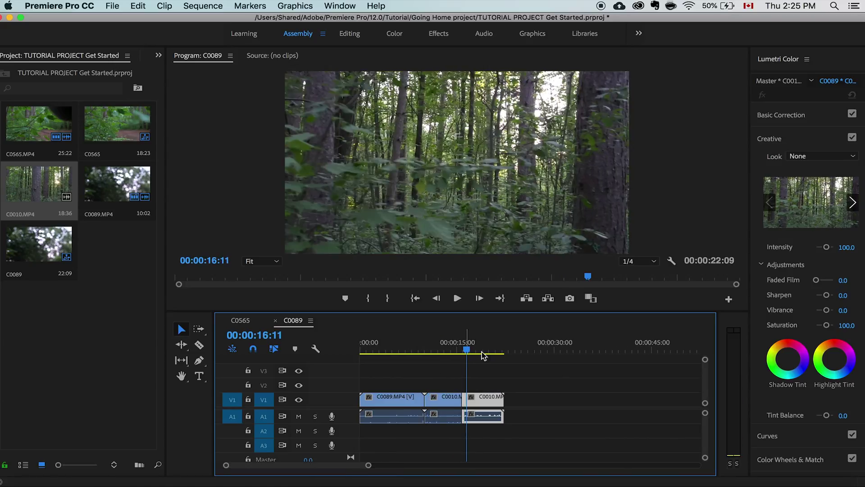
left_click(426, 351)
left_click(394, 349)
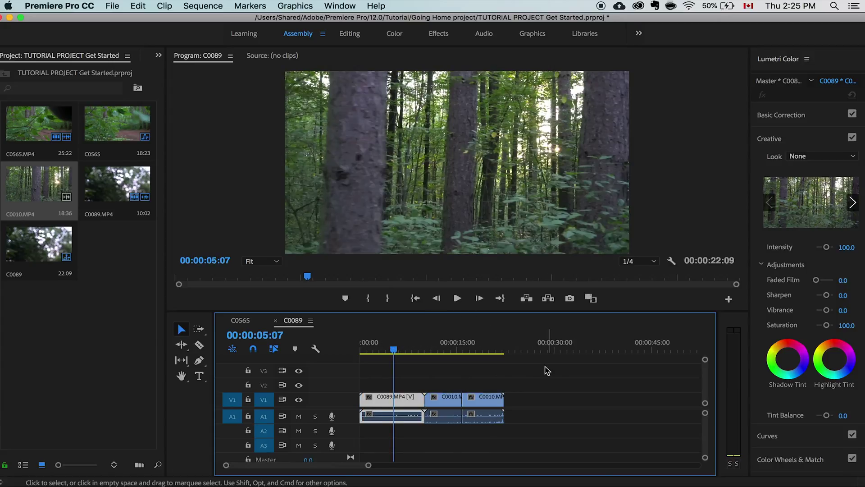
left_click(464, 396)
mouse_move(542, 380)
left_mouse_down()
mouse_move(451, 408)
mouse_move(556, 396)
mouse_move(525, 408)
mouse_move(559, 379)
left_mouse_up()
left_click(430, 349)
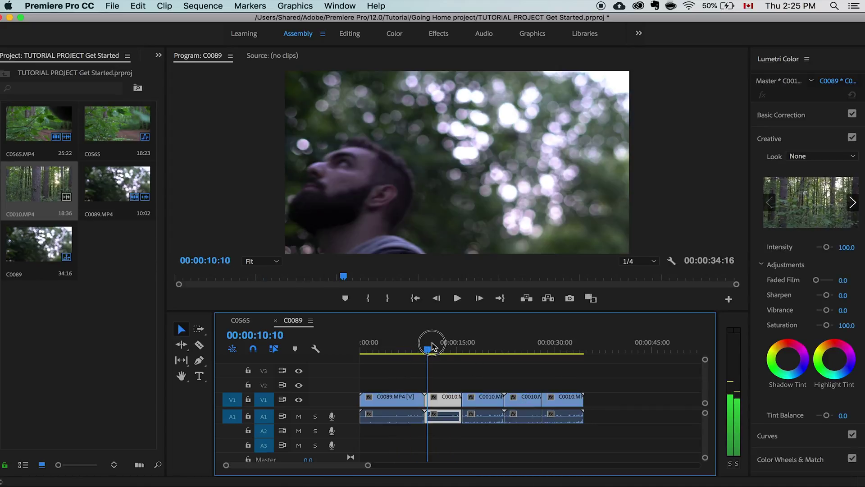
key("Delete")
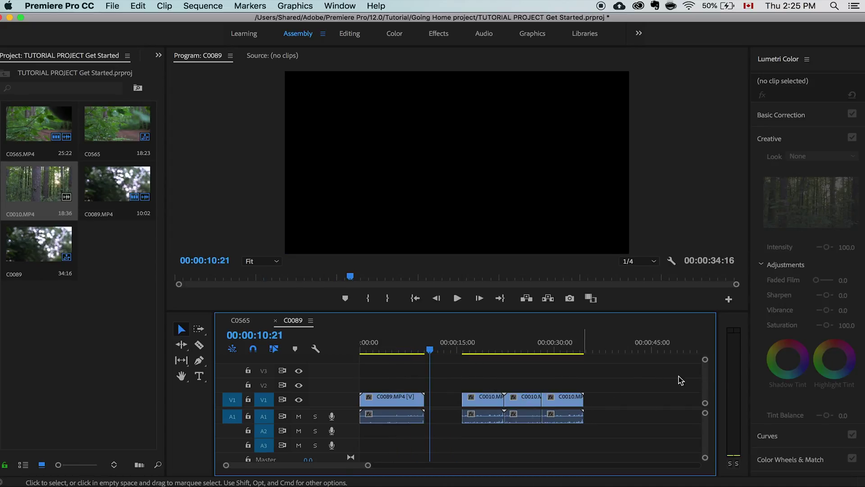
Restore the deleted clip and ripple-delete it, leaving the sequence at 00:00:28:22.
left_click_drag(368, 464, 405, 464)
left_click_drag(631, 378, 448, 403)
left_click_drag(405, 464, 390, 464)
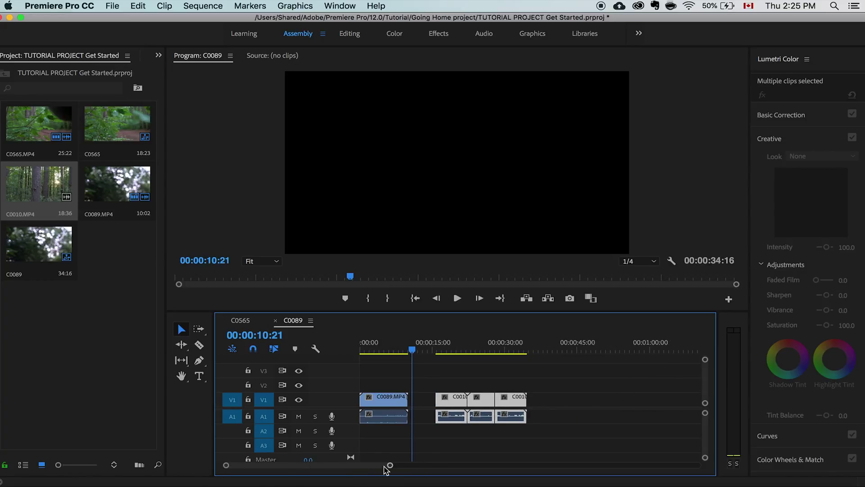
left_click(438, 375)
key("super+z")
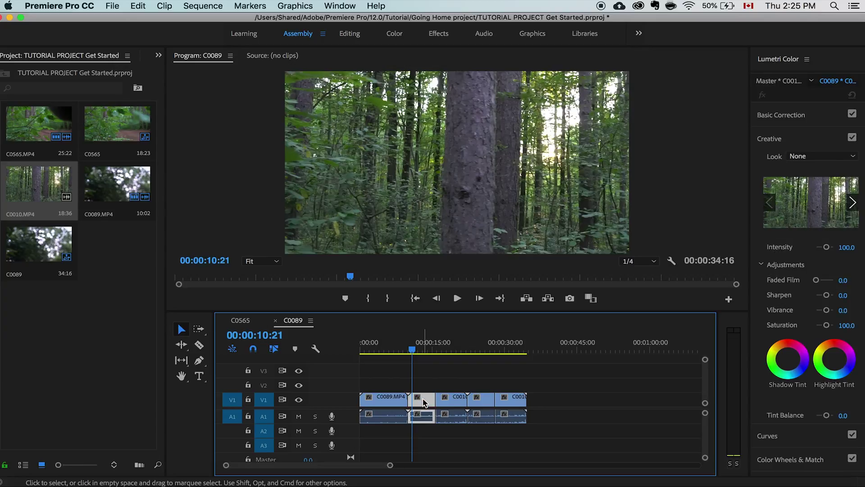
right_click(424, 402)
left_click(425, 401)
right_click(425, 400)
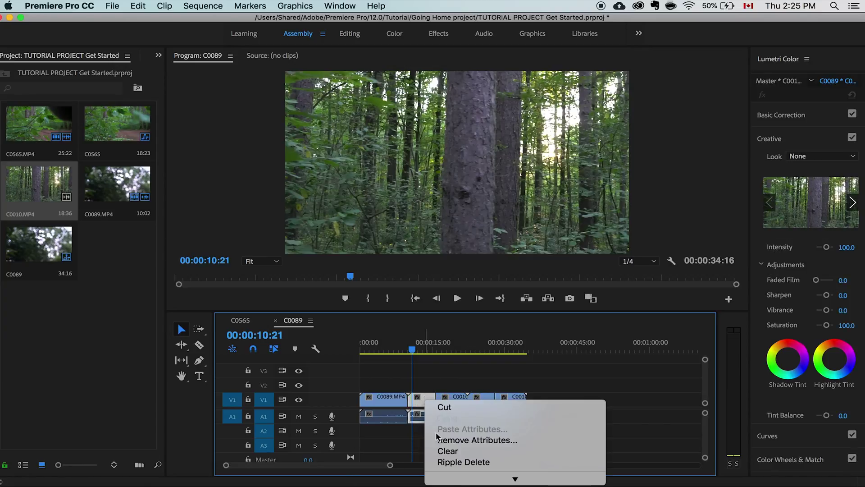
left_click(465, 395)
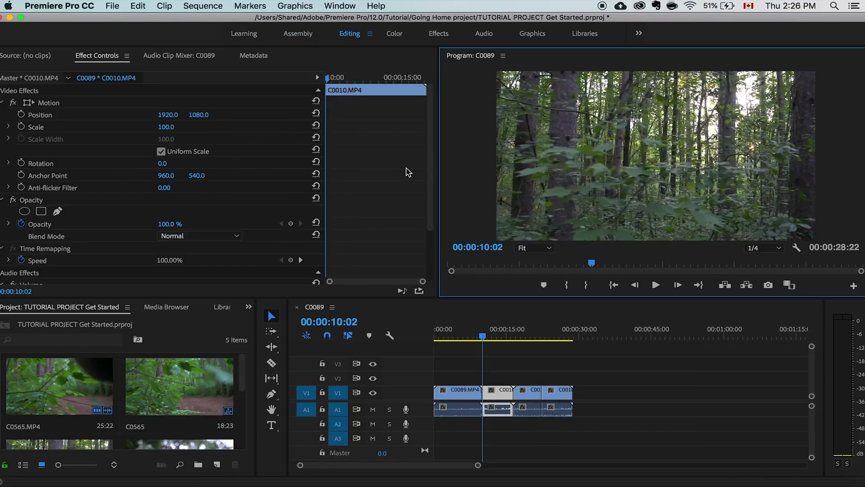
Apply the Fuji ETERNA 250D Fuji 3510 Lumetri look to the second C0010 section.
left_click_drag(478, 465, 465, 469)
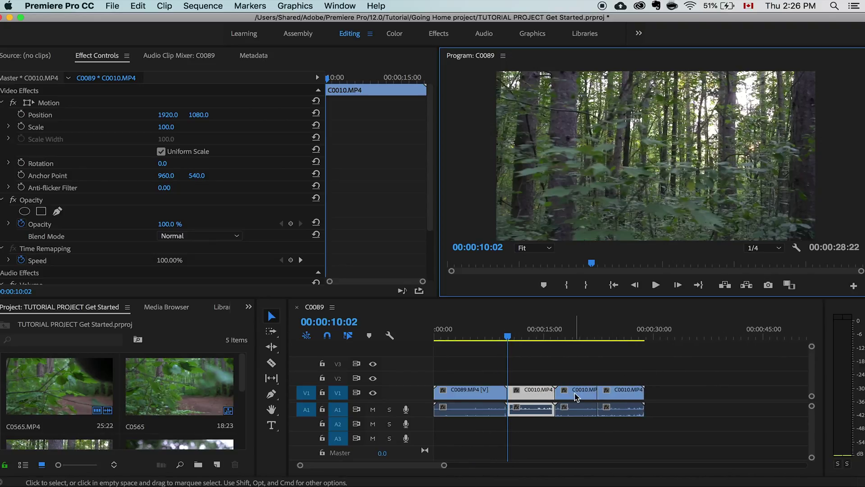
left_click_drag(681, 360, 602, 394)
left_click(559, 426)
left_click_drag(508, 335, 545, 337)
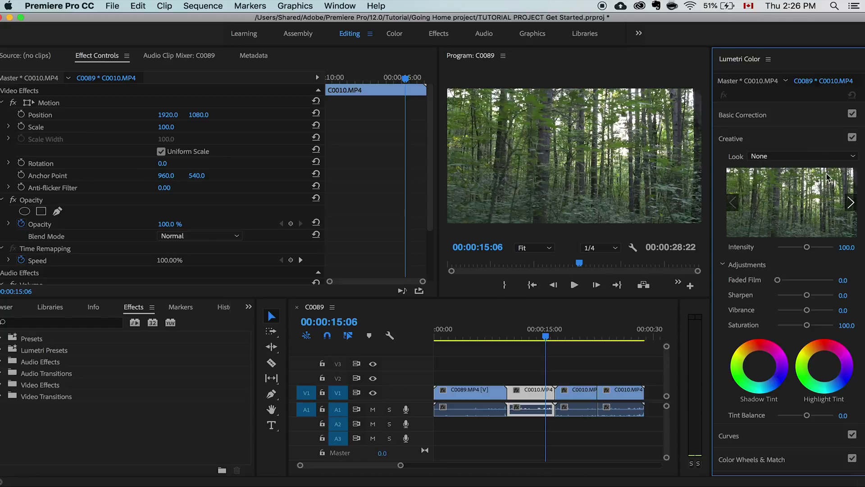
left_click(761, 155)
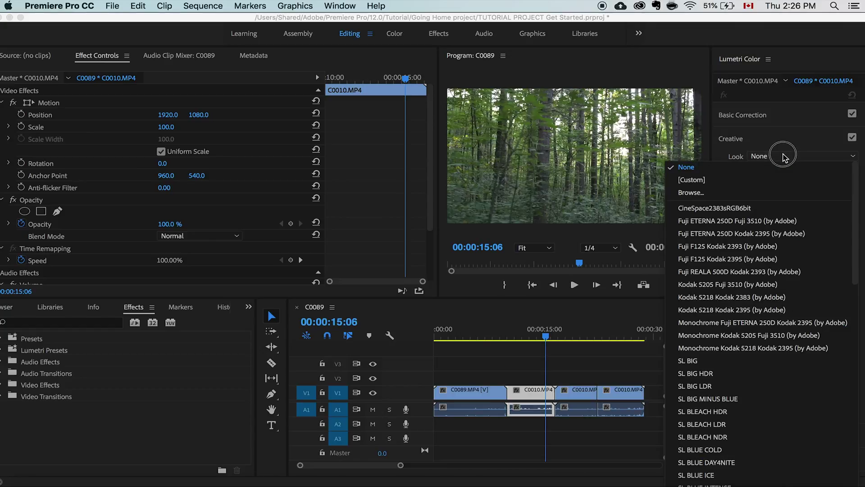
left_click(739, 223)
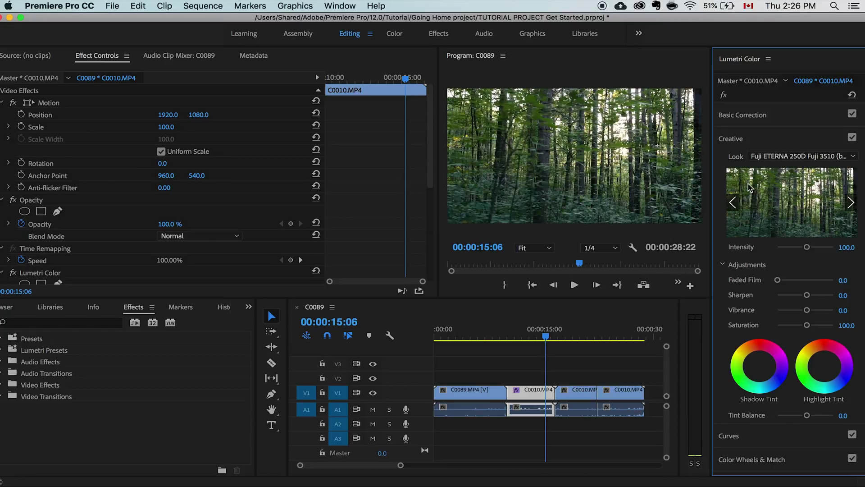
Preview the graded C0010 section and collapse the Lumetri Color effect details.
left_click(540, 337)
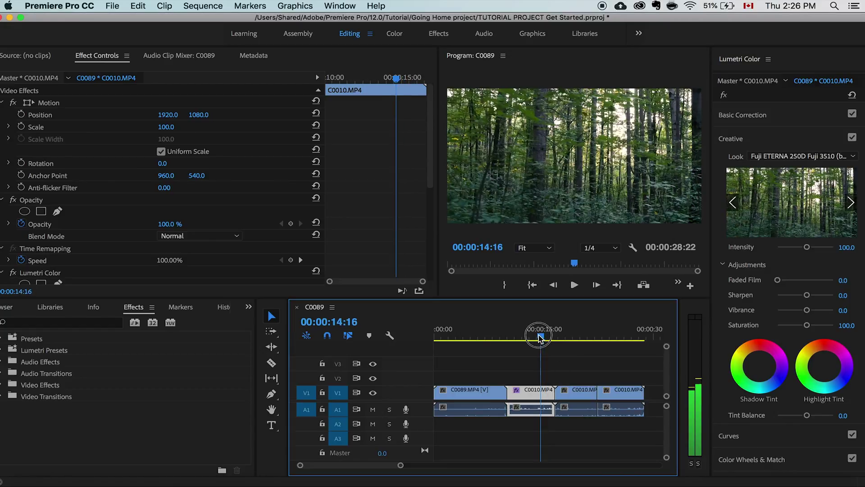
left_click_drag(428, 174, 435, 251)
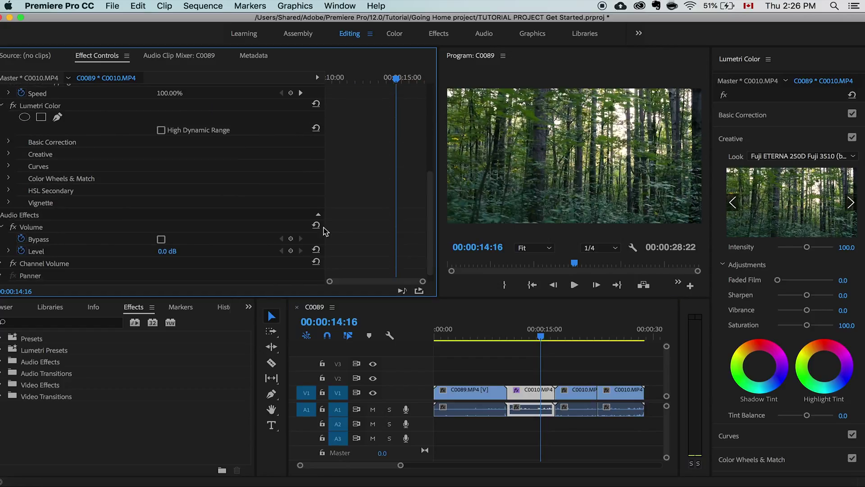
scroll(69, 262, "up", 10)
scroll(7, 169, "down", 7)
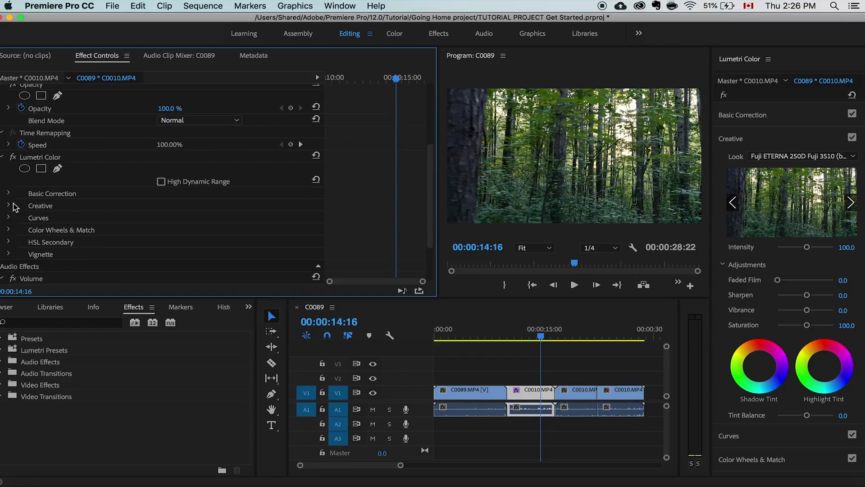
left_click(3, 158)
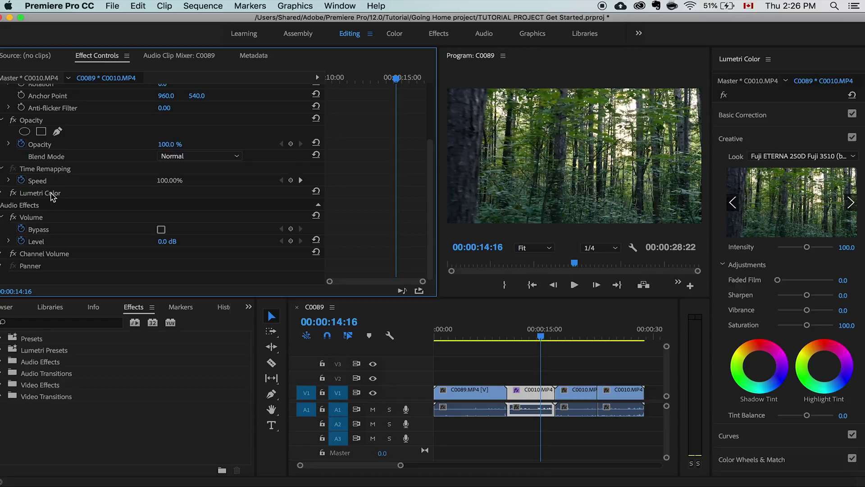
left_click_drag(557, 338, 567, 338)
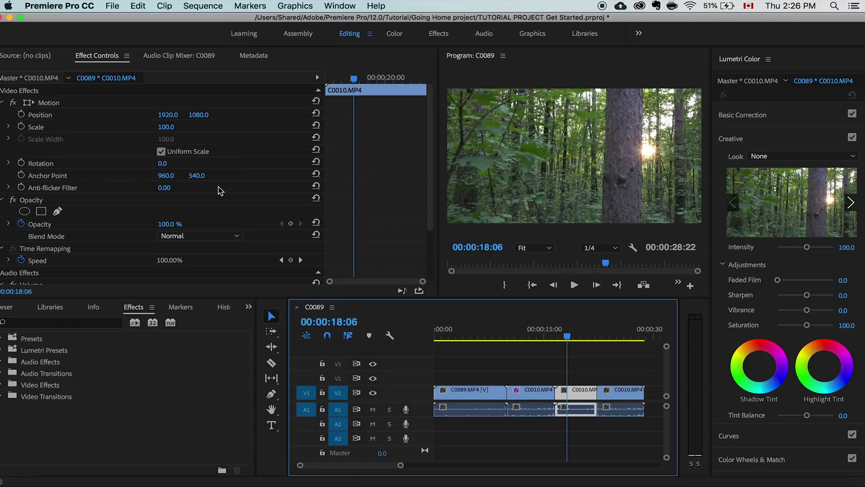
Remove the Lumetri Color effect from the second C0010 clip and put it on the C0010 master clip.
left_click(536, 396)
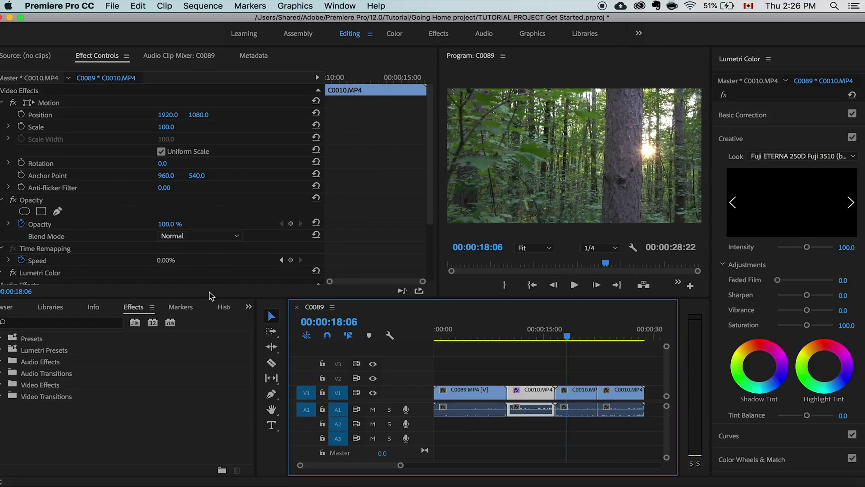
scroll(67, 242, "down", 3)
left_click(40, 204)
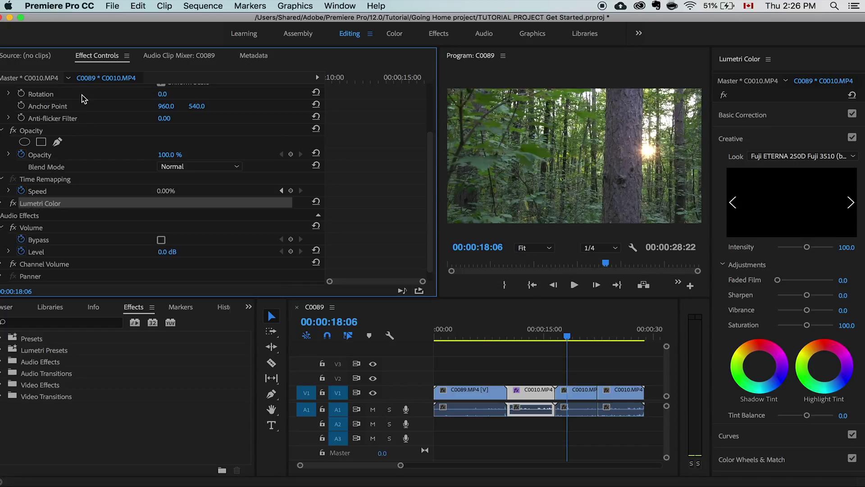
key("Delete")
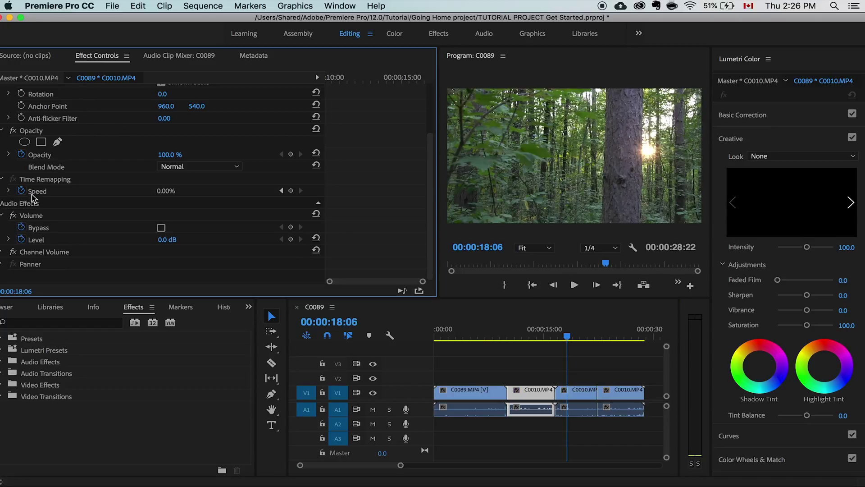
left_click(29, 80)
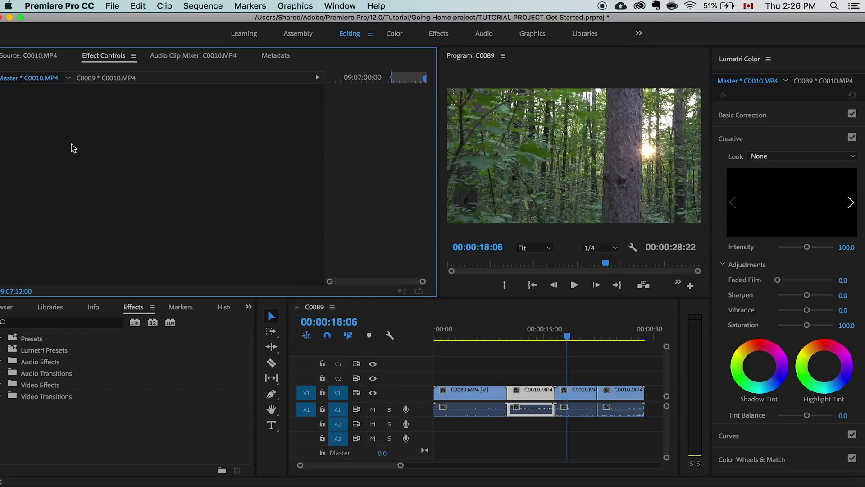
key("super+z")
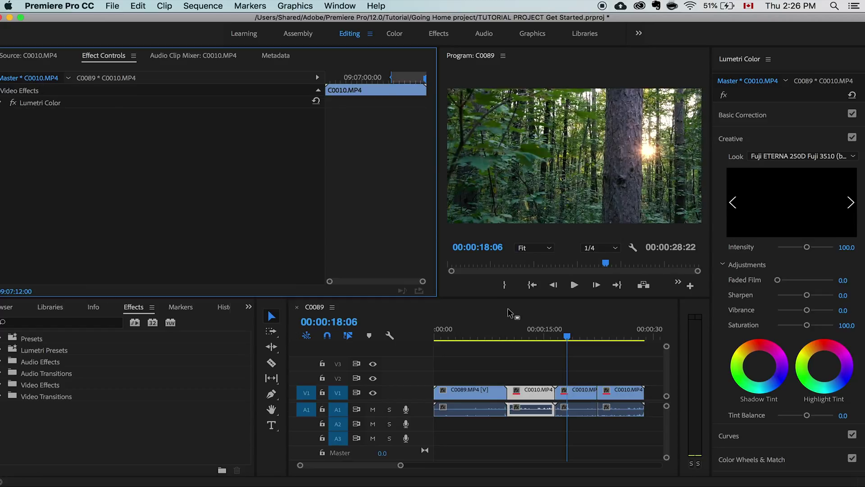
Shift the last C0010 clip 1:13 later so it starts at 00:00:25:13.
left_click_drag(569, 332, 623, 334)
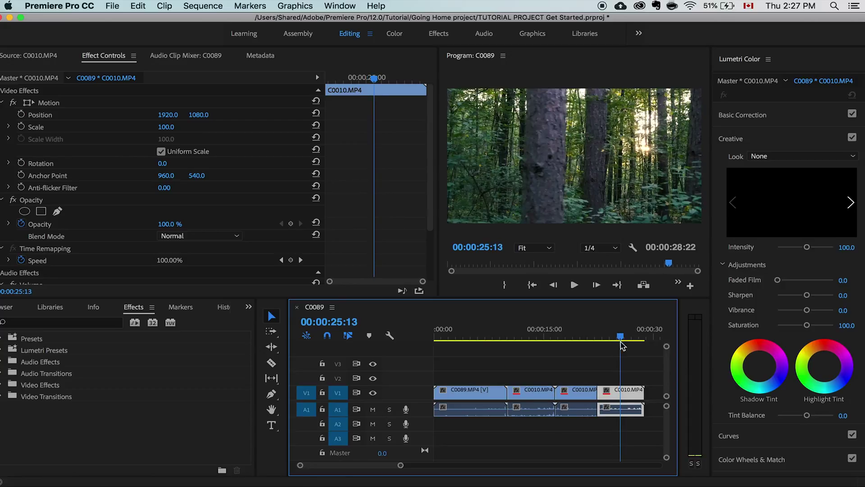
mouse_move(622, 395)
left_mouse_down()
mouse_move(653, 398)
mouse_move(624, 396)
left_mouse_up()
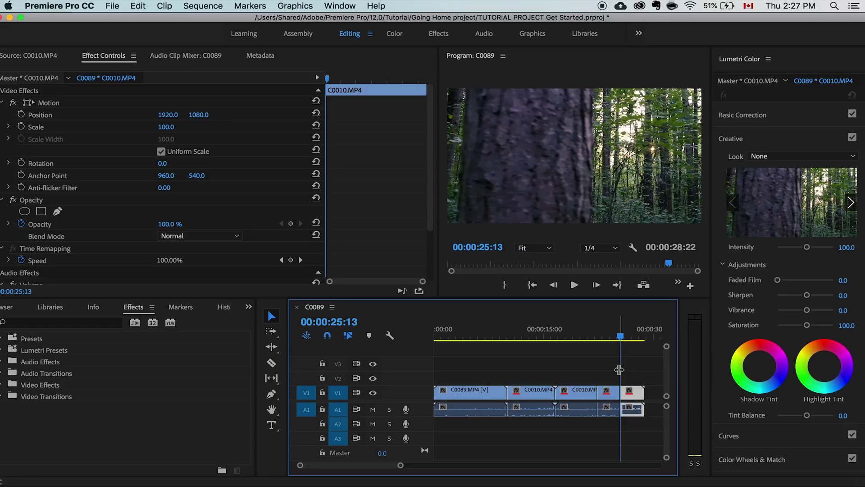
left_click(545, 334)
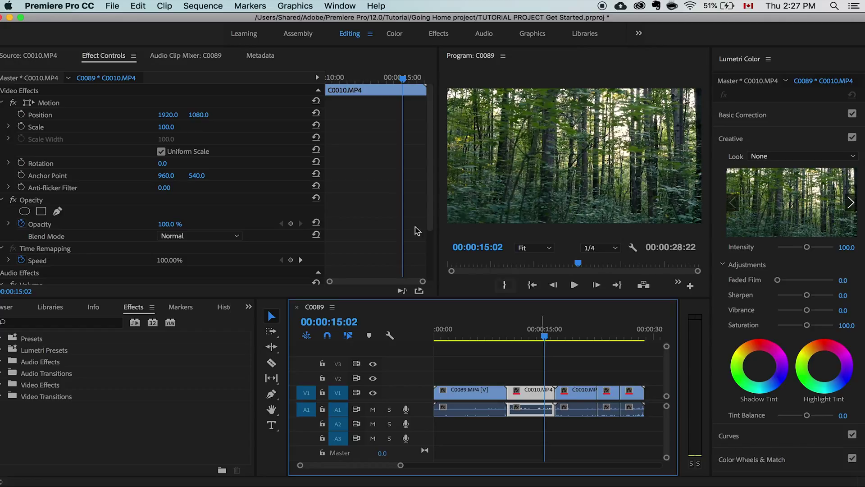
Show the C0010 master clip's effects and browse the Audio and Video Effects folders.
left_click(44, 75)
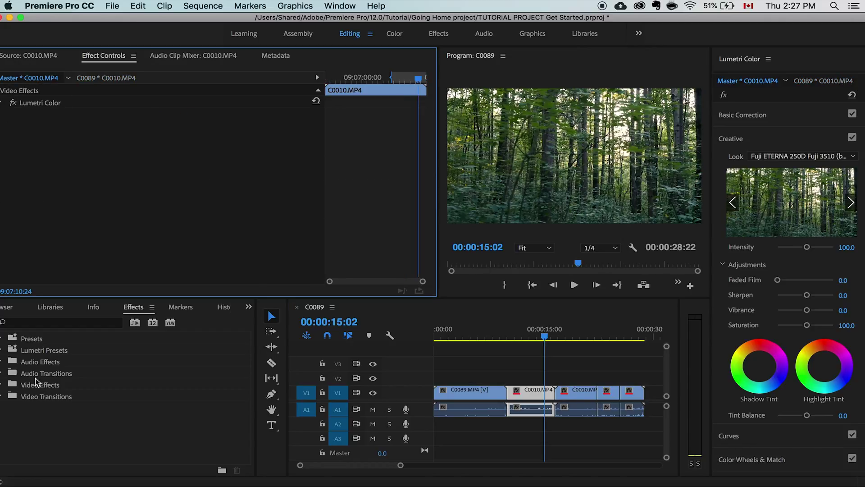
left_click(2, 362)
left_click(2, 362)
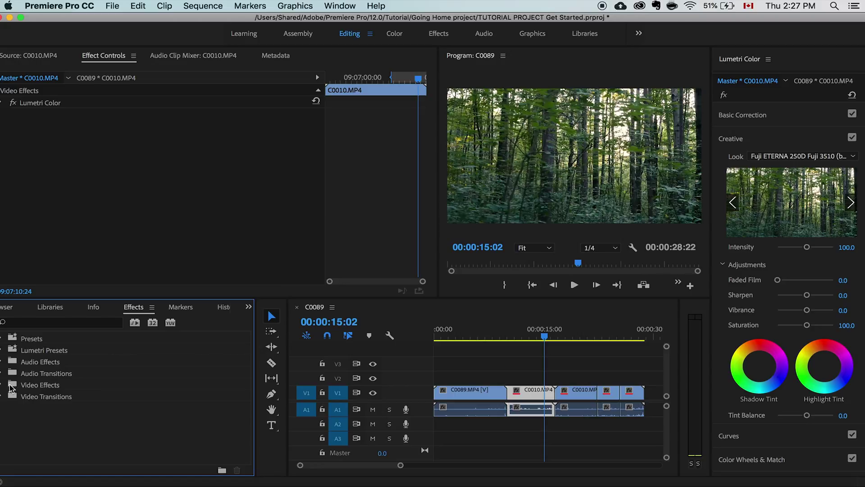
left_click(3, 385)
scroll(5, 389, "down", 2)
left_click(6, 394)
left_click(6, 396)
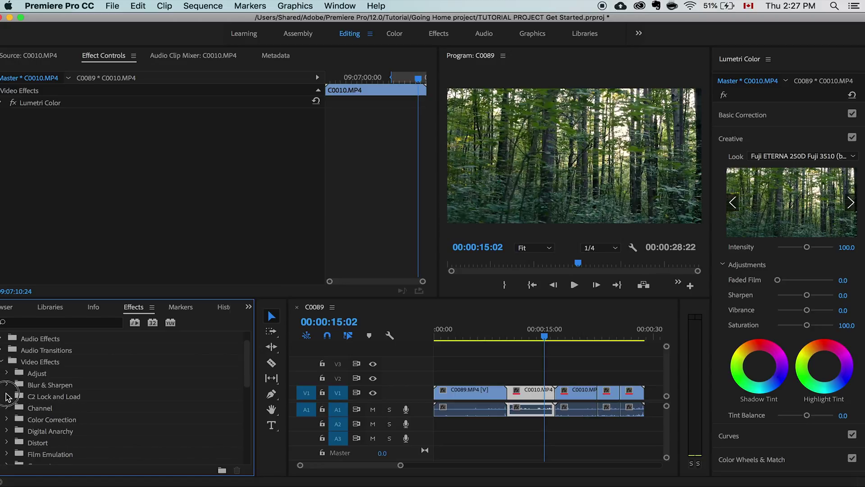
left_click(7, 384)
left_click(19, 396)
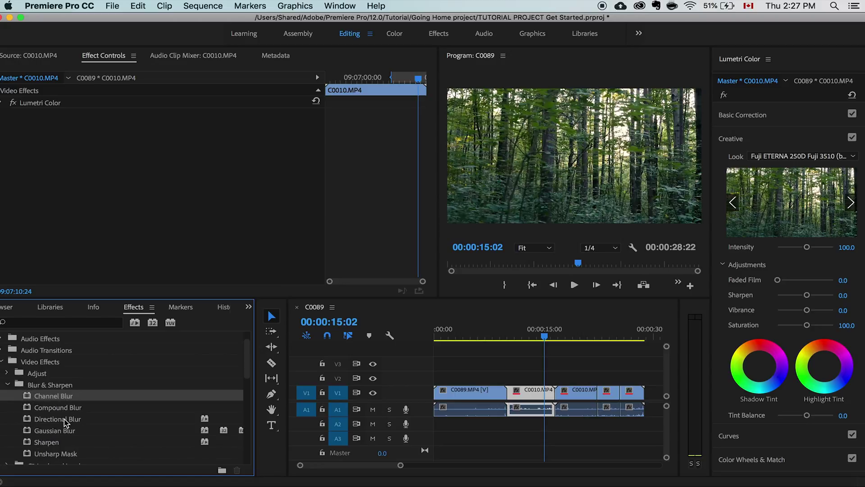
left_click(7, 384)
Apply the Transform > Crop effect to the C0010 master clip and preview the 70% bottom crop.
scroll(23, 415, "down", 2)
scroll(10, 417, "down", 5)
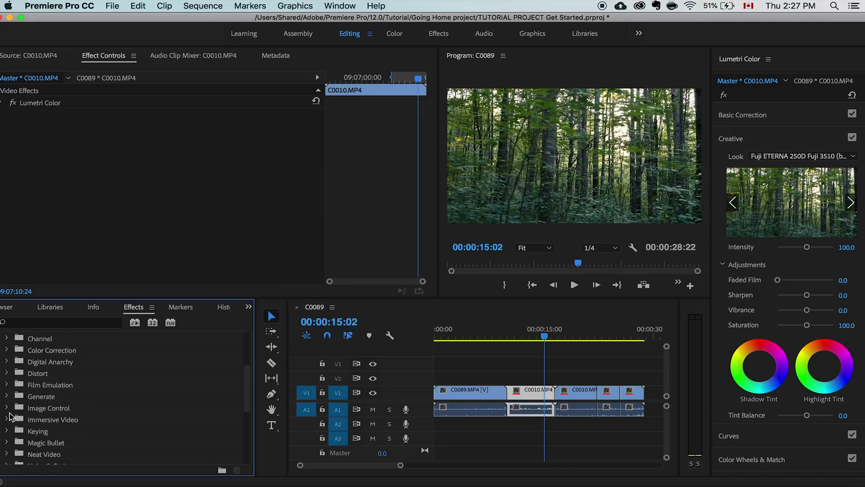
left_click(7, 414)
left_click_drag(38, 427, 91, 185)
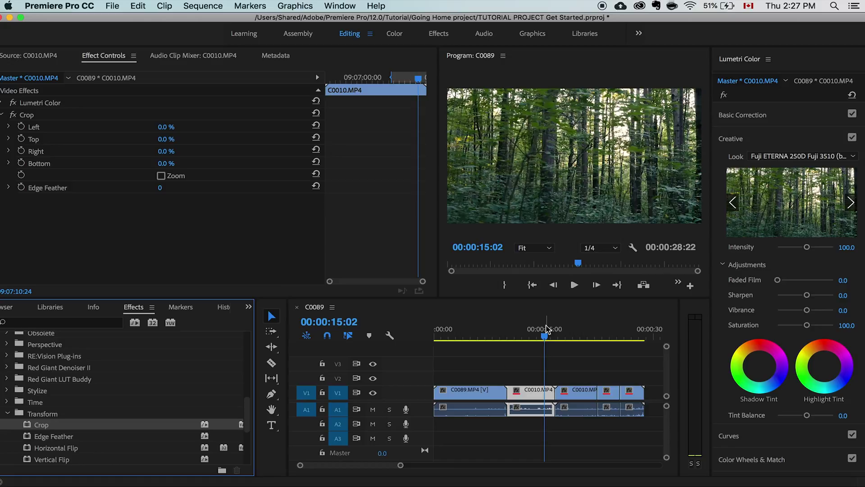
left_click(531, 390)
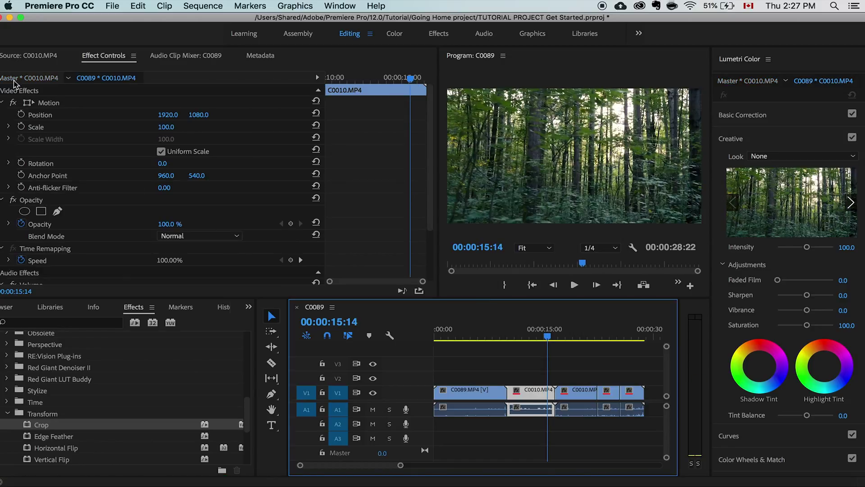
left_click(31, 78)
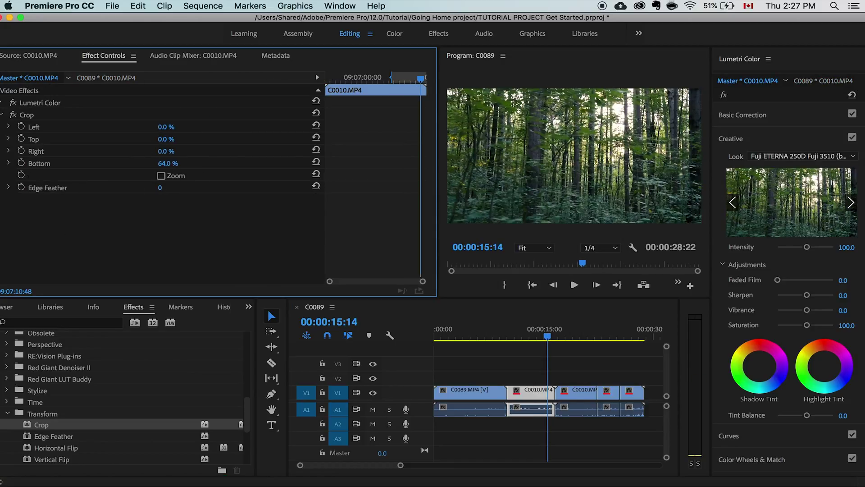
mouse_move(547, 335)
left_mouse_down()
mouse_move(637, 339)
mouse_move(534, 343)
left_mouse_up()
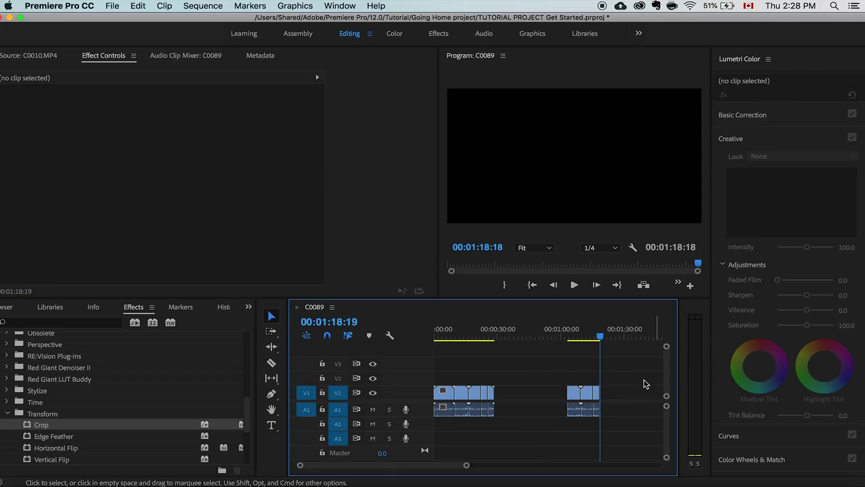
Zoom the timeline out and add a sequence marker at about 00:01:00:10.
left_click_drag(608, 335, 566, 341)
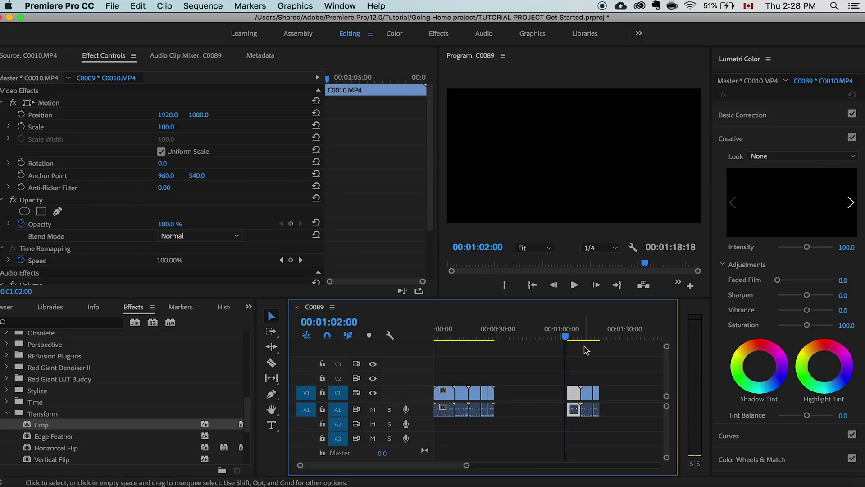
left_click_drag(467, 465, 501, 465)
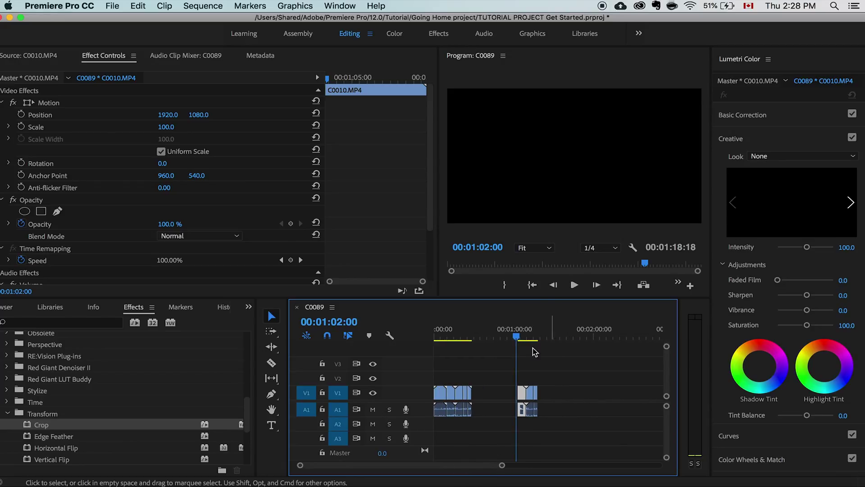
mouse_move(518, 333)
left_mouse_down()
mouse_move(439, 333)
mouse_move(523, 333)
left_mouse_up()
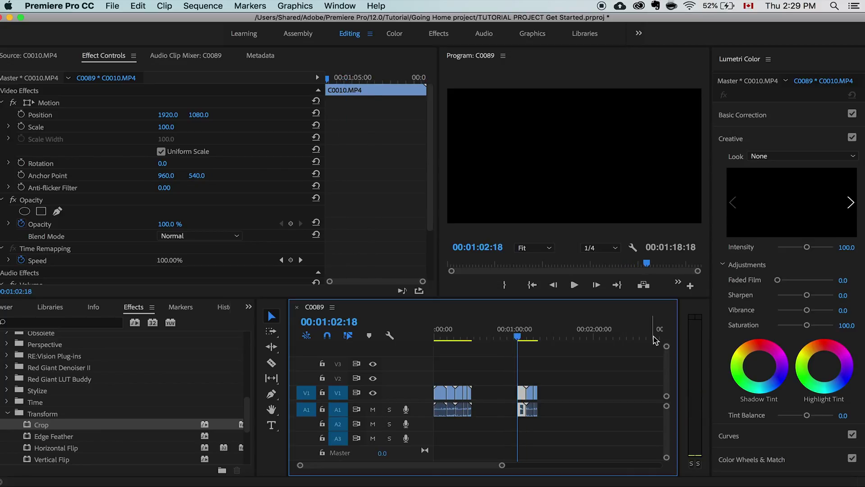
left_click(516, 337)
left_click_drag(516, 333, 515, 332)
right_click(516, 333)
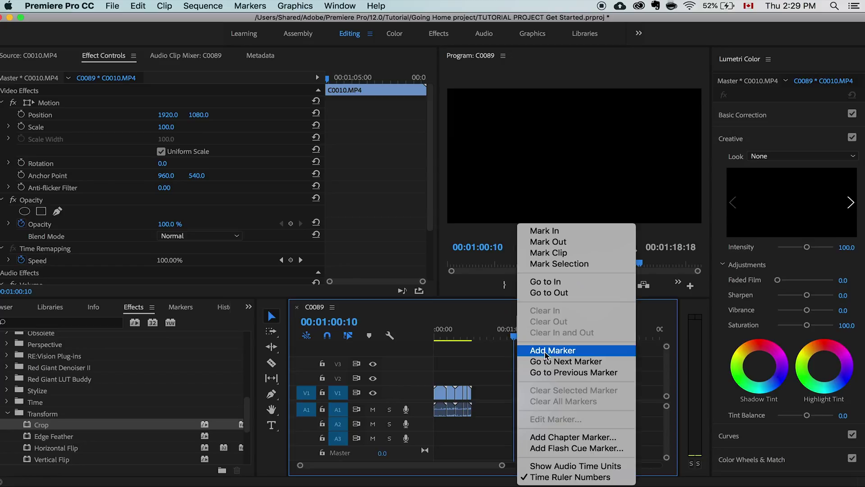
left_click(545, 352)
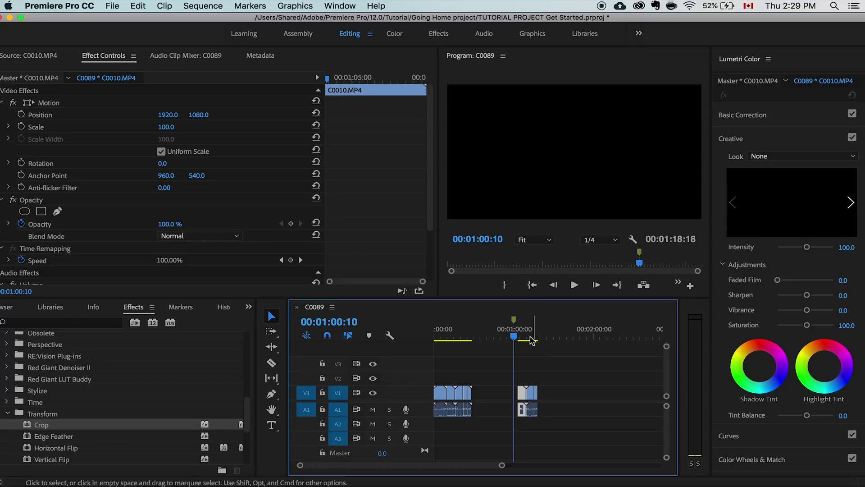
Stretch the green marker into a duration span starting at 00:01:00:11.
left_click_drag(516, 323, 518, 320)
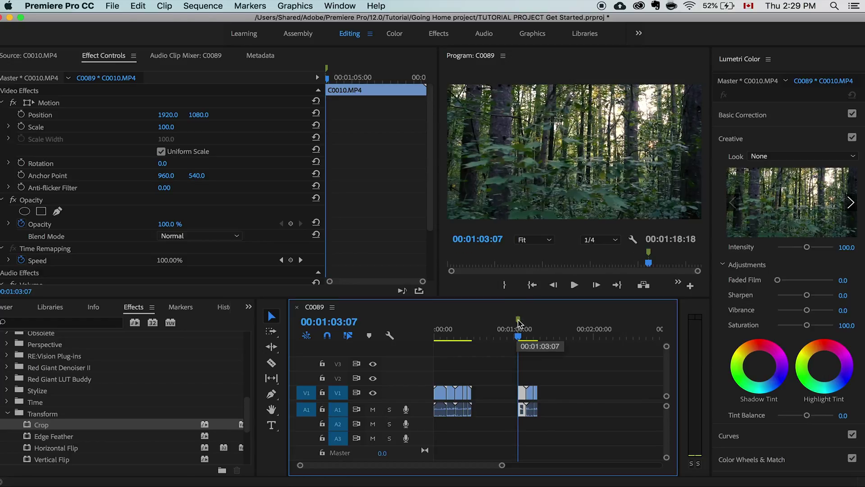
key("=")
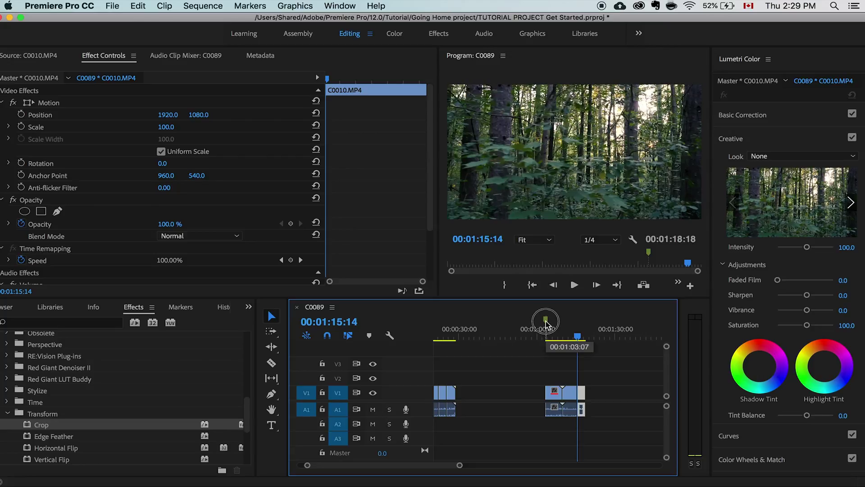
left_click(555, 322)
left_click_drag(555, 322, 605, 321)
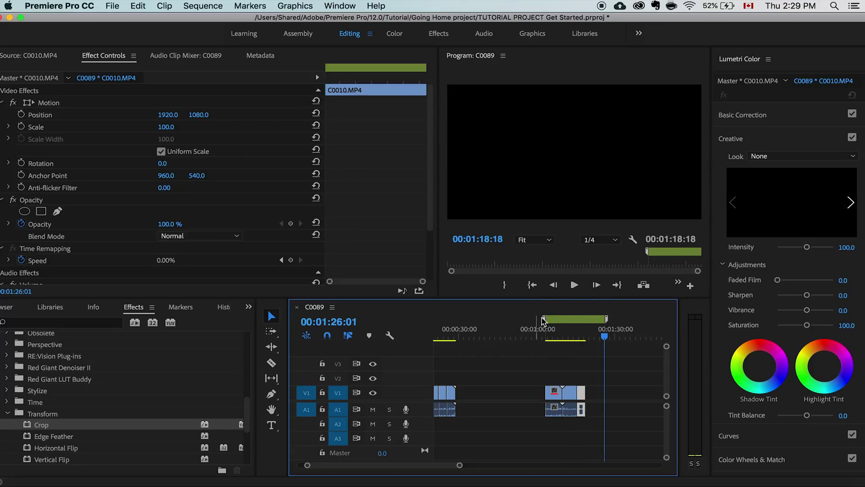
left_click_drag(543, 321, 537, 322)
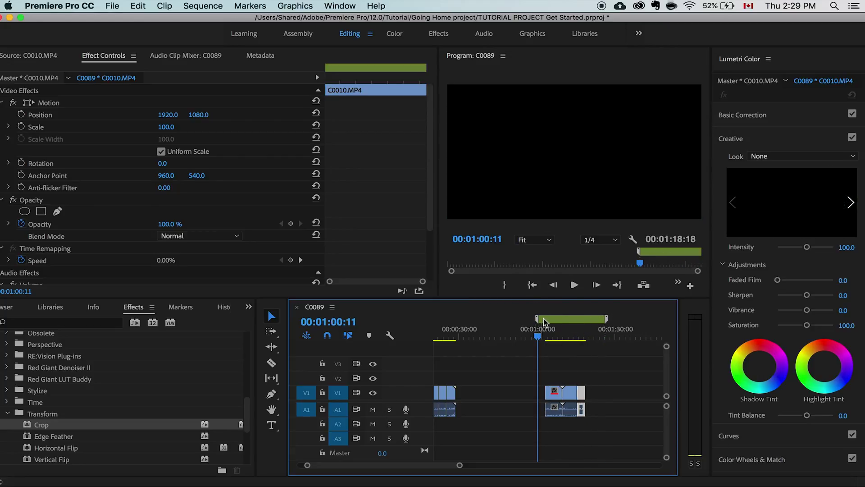
Name the marker 'Forest clips' and change its colour to red.
right_click(572, 320)
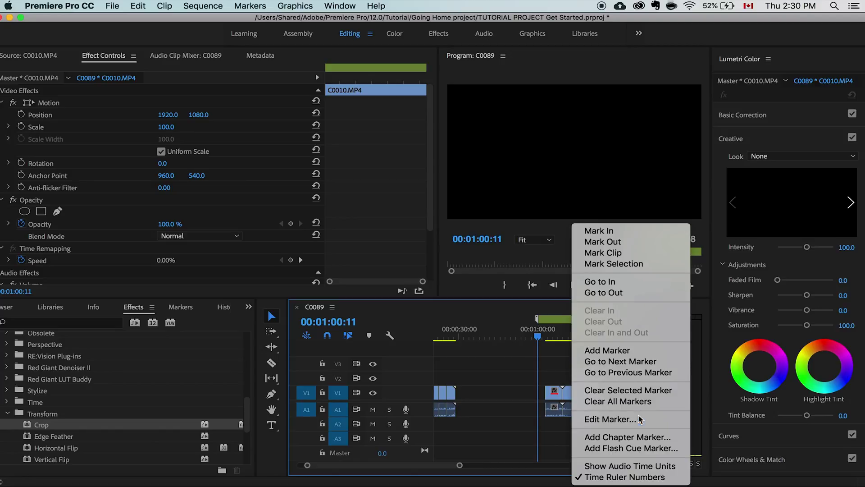
left_click(637, 418)
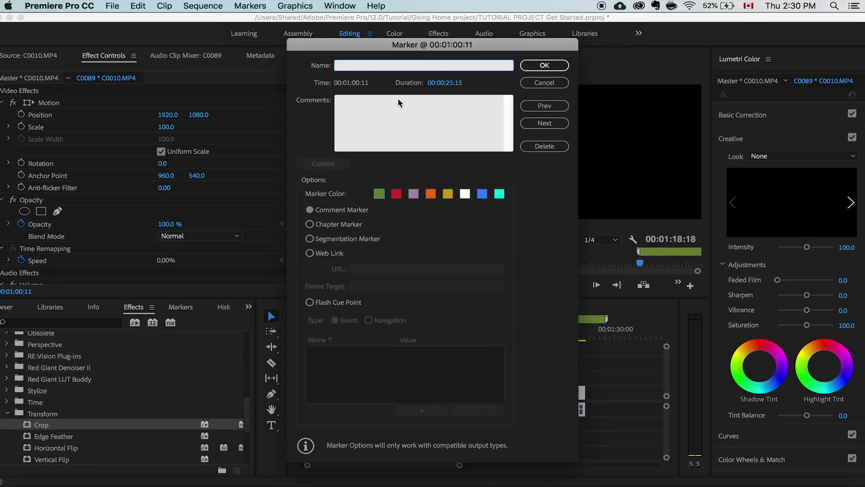
type("Forest clips")
left_click(397, 195)
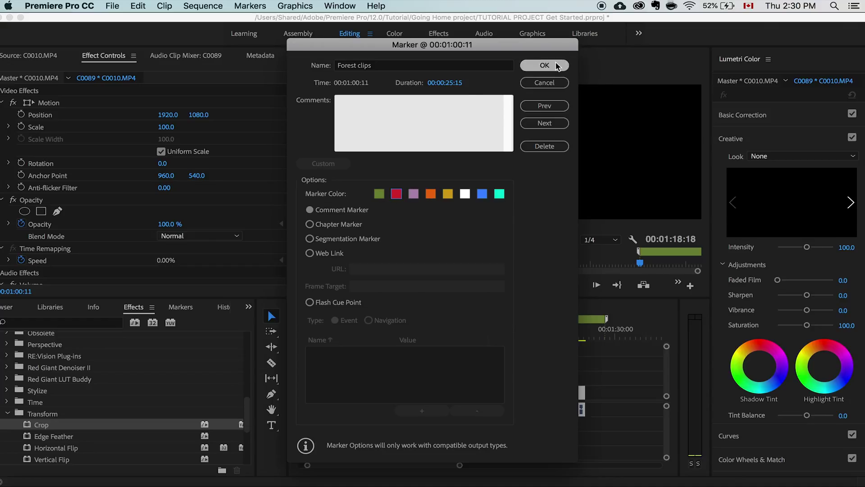
left_click(543, 65)
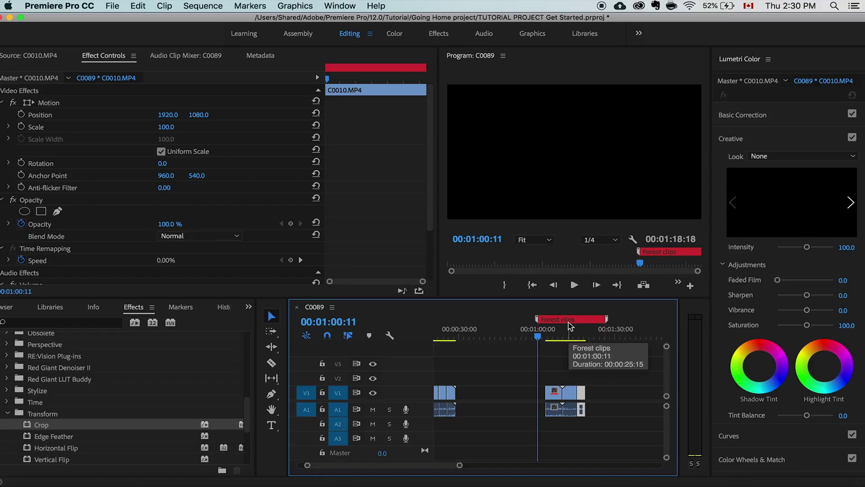
Shift the Forest clips marker slightly earlier and return the playhead to the sequence start.
left_click_drag(569, 324, 561, 323)
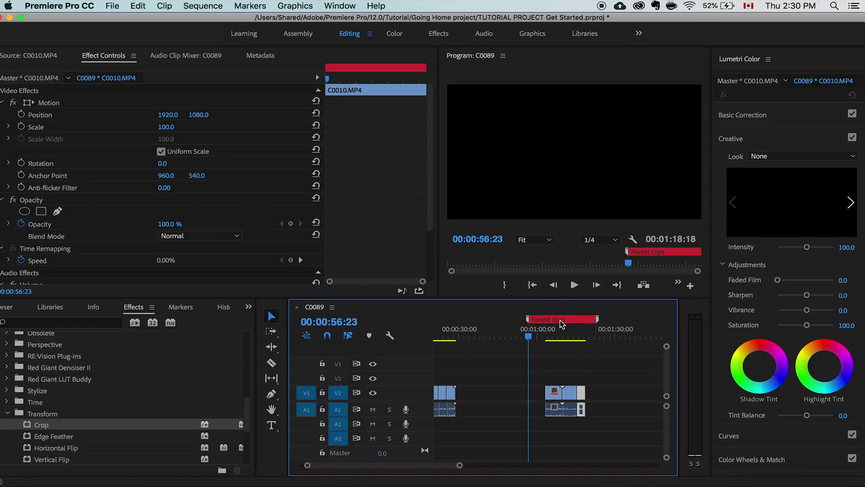
left_click_drag(460, 465, 524, 465)
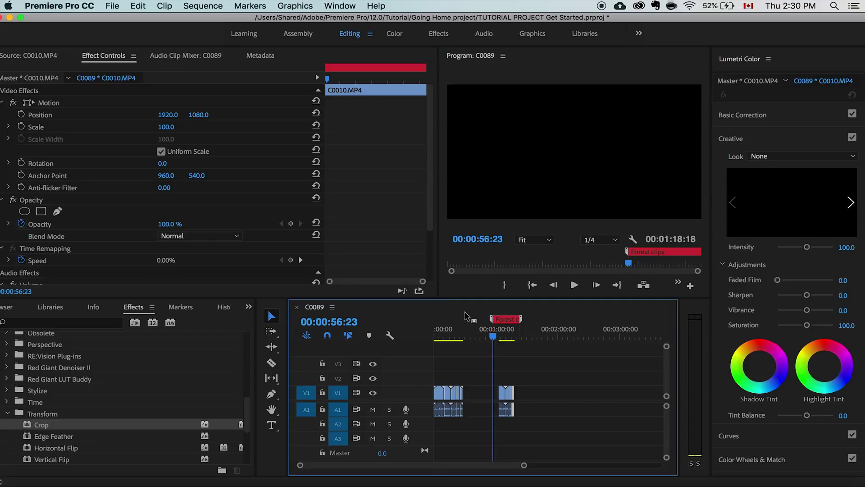
left_click_drag(456, 330, 435, 336)
left_click_drag(525, 465, 471, 469)
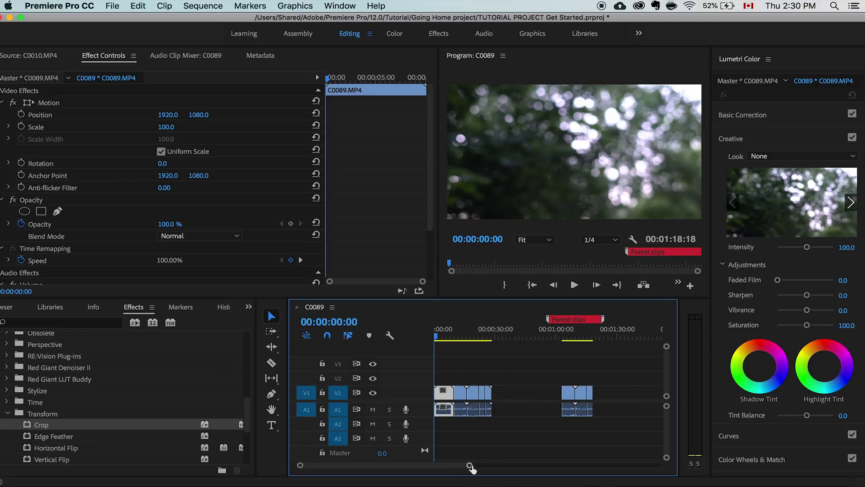
Display Speed keyframes on clip C0089 and make the V1 track taller.
scroll(233, 274, "down", 3)
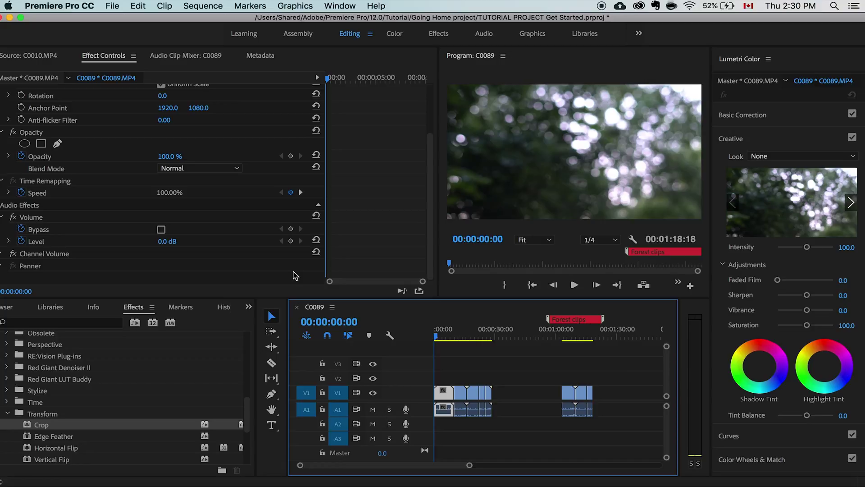
right_click(444, 390)
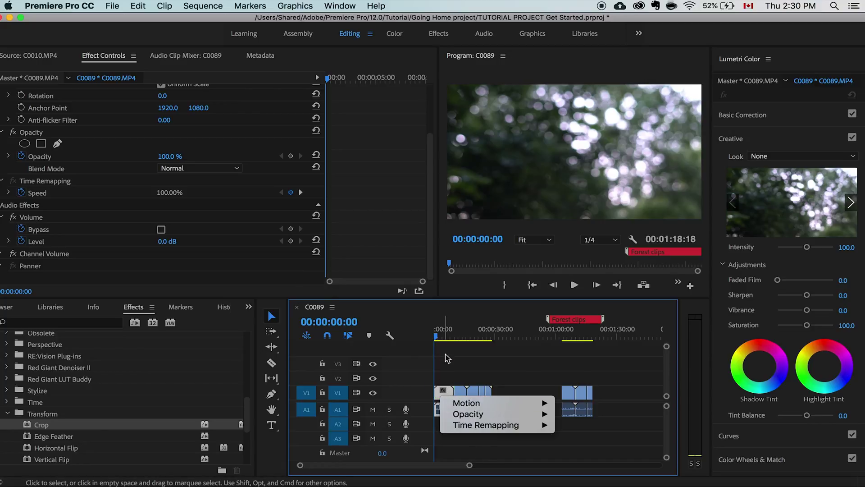
left_click(444, 394)
right_click(446, 395)
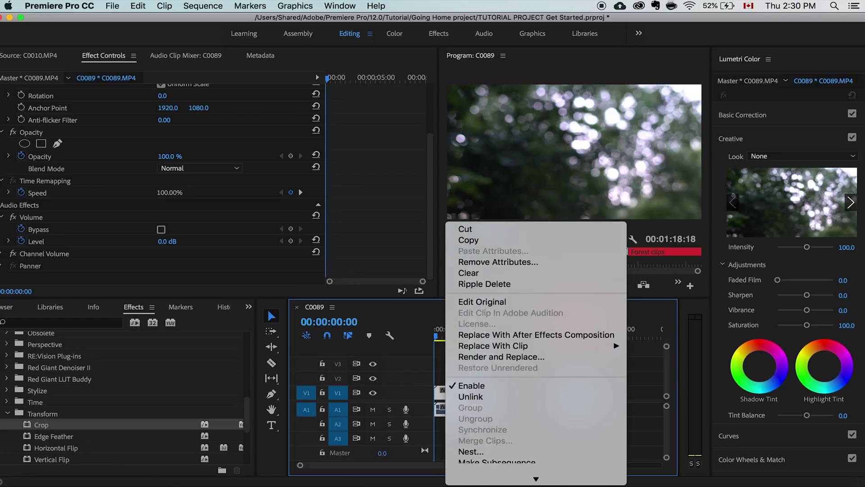
mouse_move(586, 477)
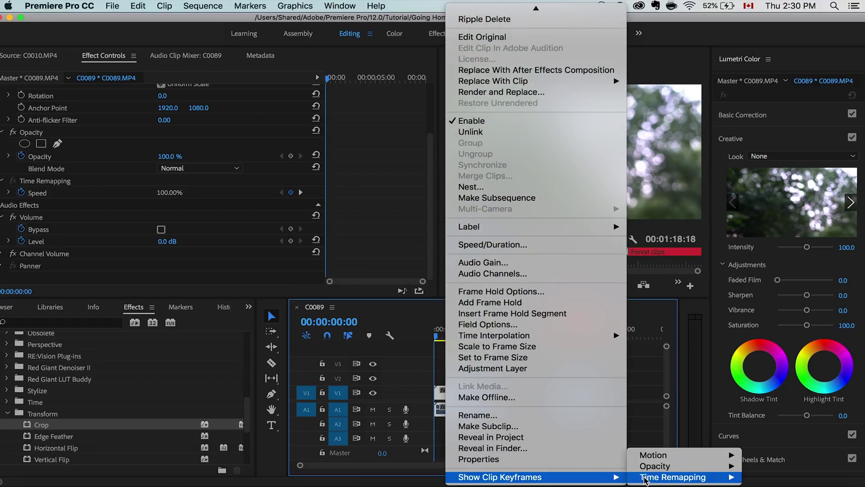
mouse_move(645, 480)
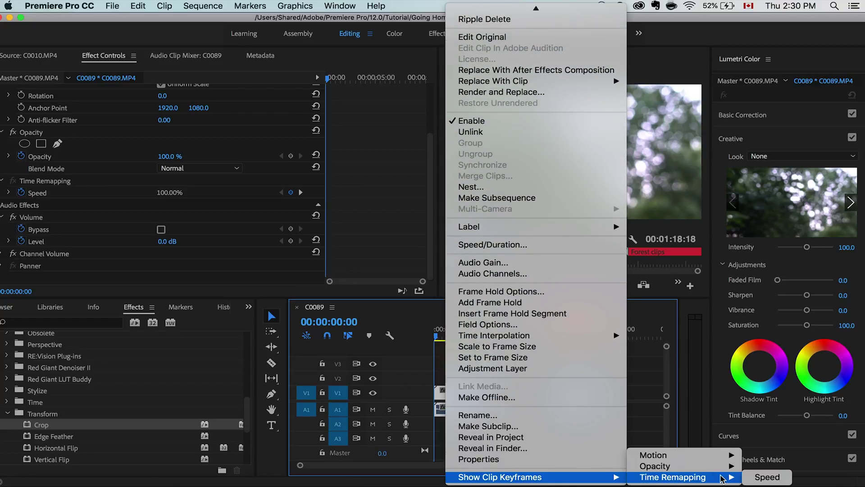
left_click(753, 481)
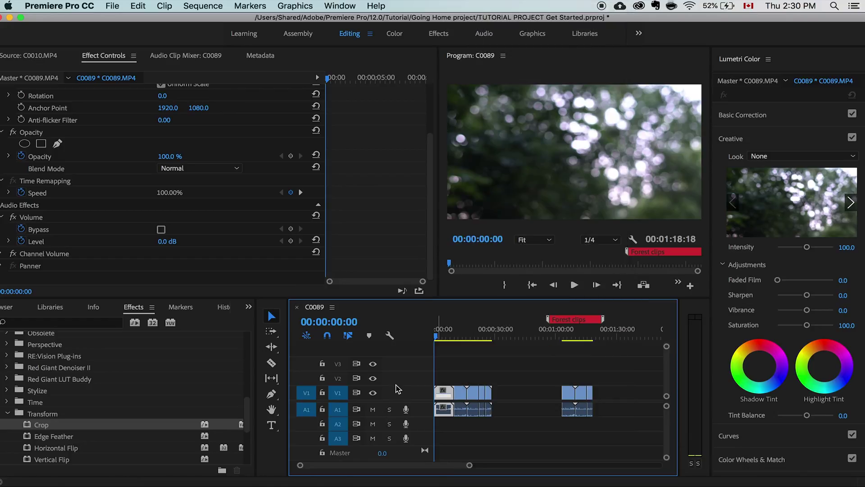
double_click(398, 389)
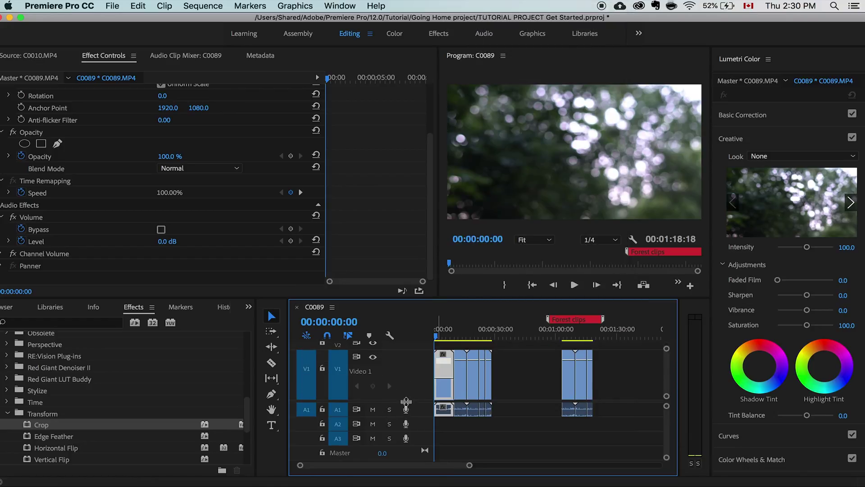
scroll(405, 403, "up", 2)
mouse_move(403, 383)
left_mouse_down()
mouse_move(395, 367)
mouse_move(400, 378)
left_mouse_up()
Remove the added Speed keyframes from C0089 and shrink the V1 track.
left_click_drag(470, 465, 427, 466)
left_click_drag(448, 335, 451, 336)
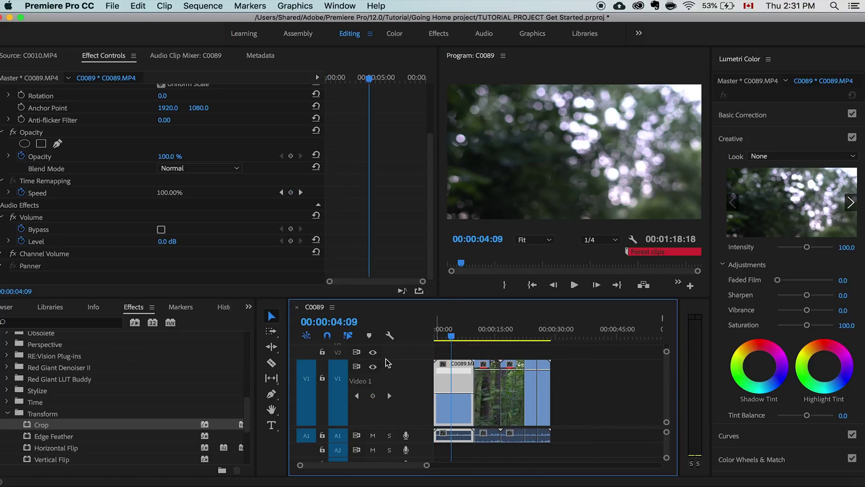
left_click(373, 395)
left_click(459, 334)
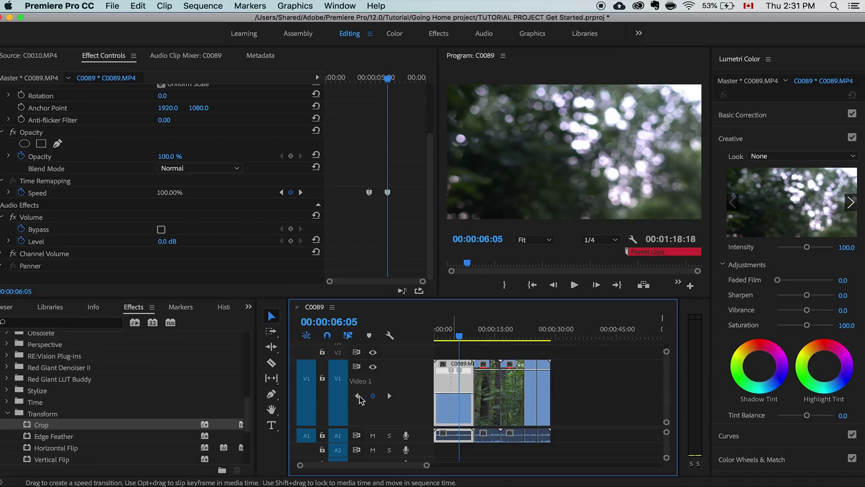
key("ctrl+z")
key("ctrl+z")
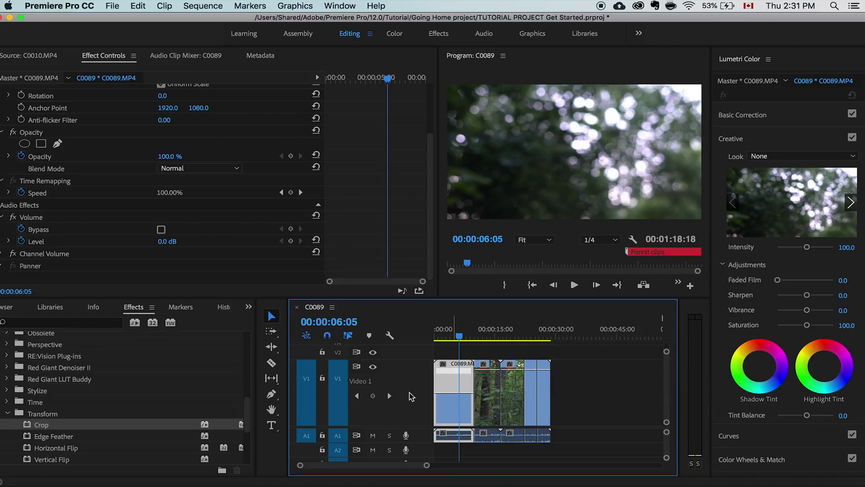
left_click_drag(403, 360, 400, 407)
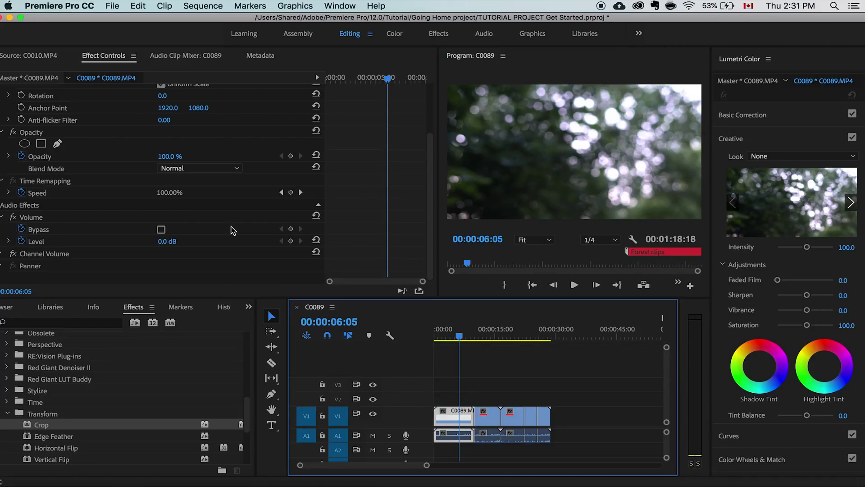
Add Speed keyframes at 00:00:02:14 and 00:00:06:03 and drag the section between them to 83.97%.
left_click(9, 192)
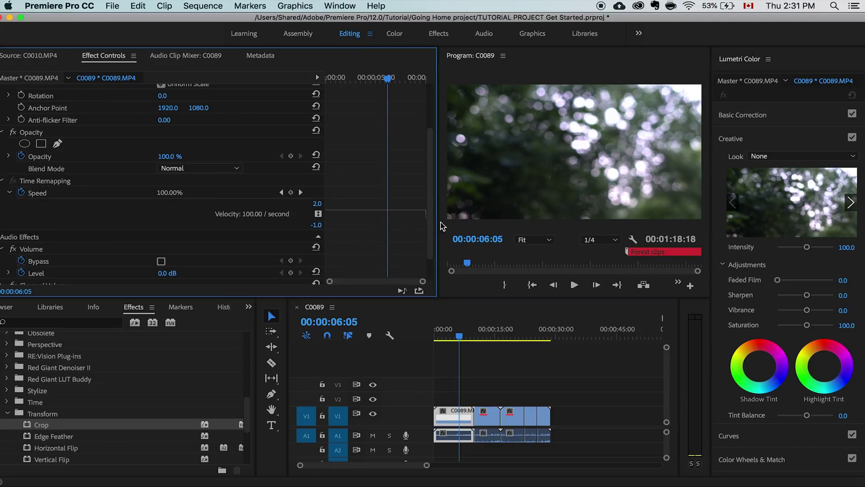
mouse_move(388, 78)
left_mouse_down()
mouse_move(351, 79)
mouse_move(387, 79)
left_mouse_up()
left_click(291, 192)
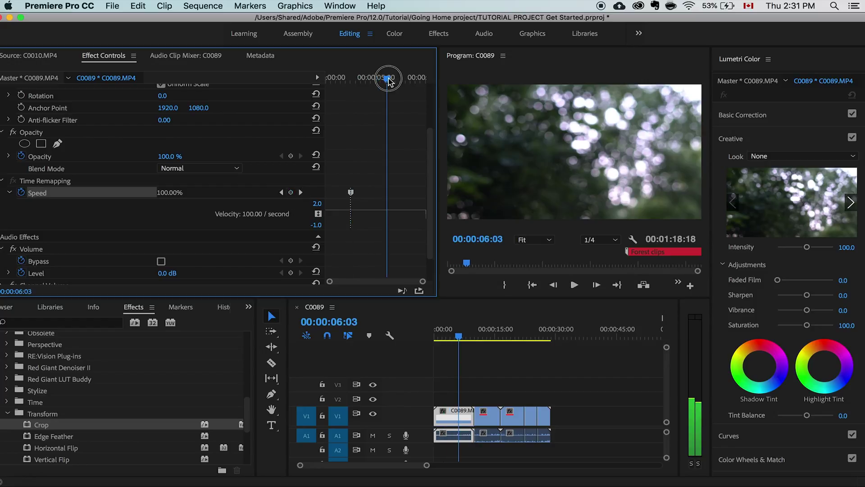
left_click(291, 192)
mouse_move(370, 211)
left_mouse_down()
mouse_move(370, 224)
mouse_move(366, 199)
mouse_move(395, 191)
mouse_move(378, 212)
left_mouse_up()
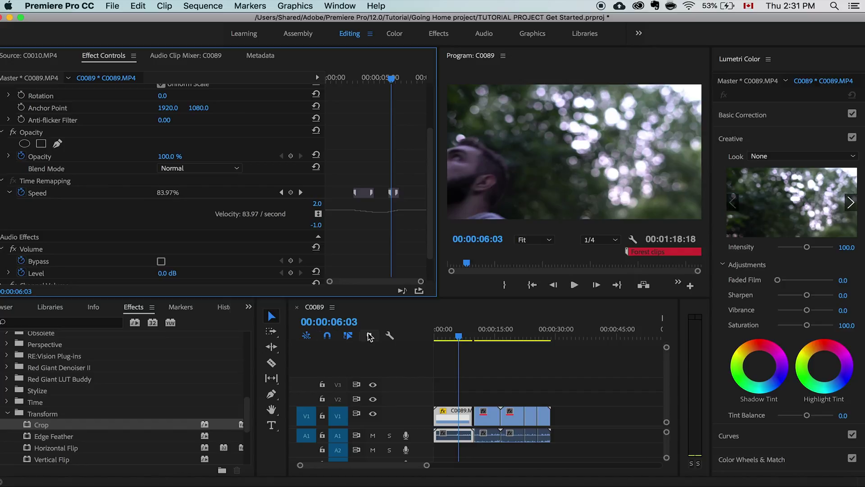
mouse_move(395, 381)
left_mouse_down()
mouse_move(399, 429)
mouse_move(399, 376)
left_mouse_up()
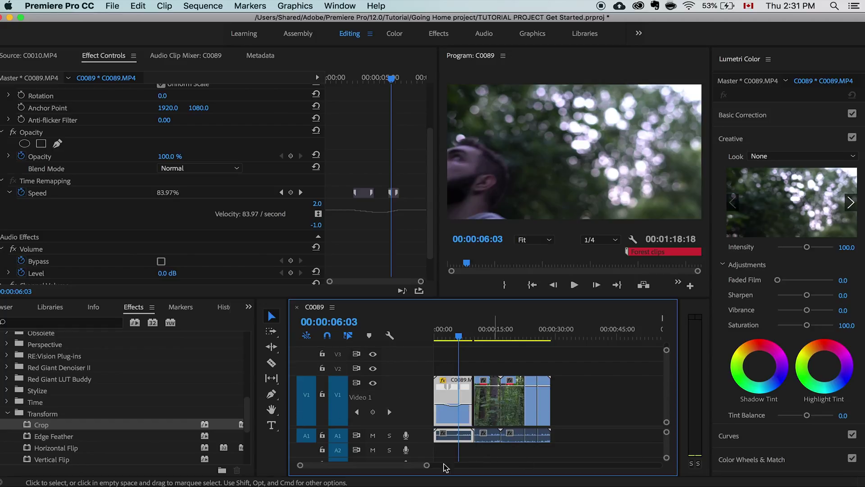
Zoom the timeline onto clip C0010 and park the playhead at 00:00:25:19 on the tree trunk.
left_click_drag(426, 464, 384, 469)
left_click(591, 337)
left_click(610, 338)
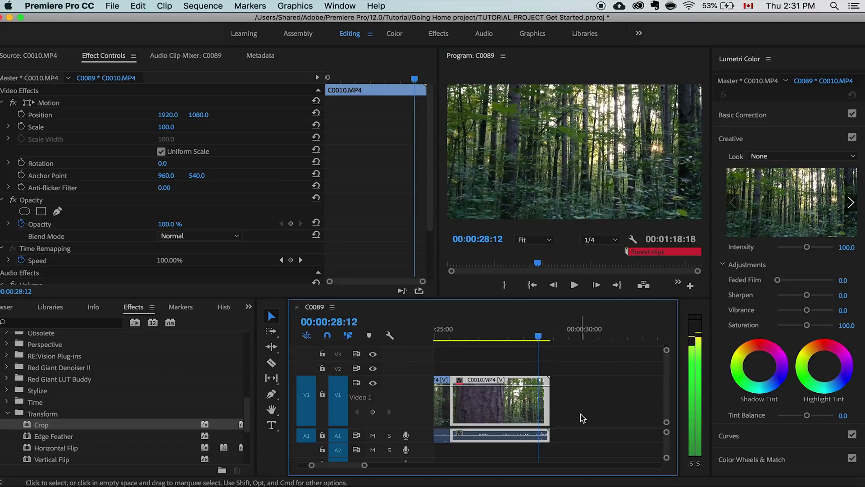
key("shift")
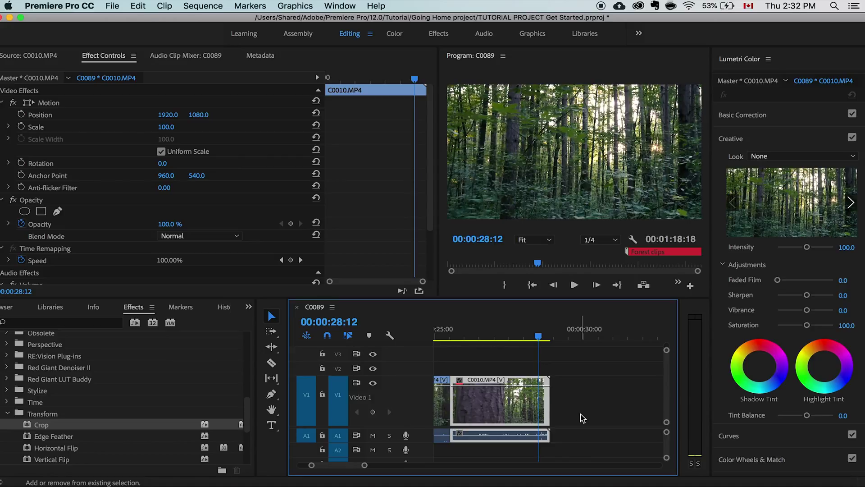
key("shift+Left")
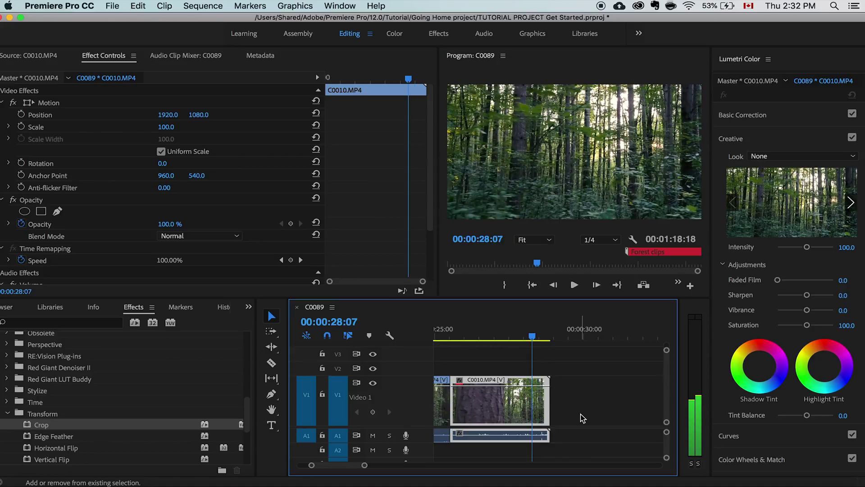
key("shift+Left")
key("shift+Left")
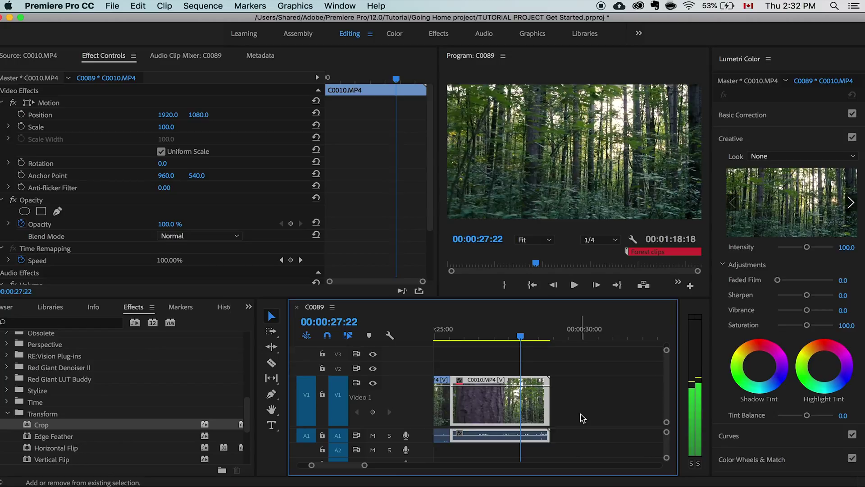
left_click_drag(460, 336, 452, 336)
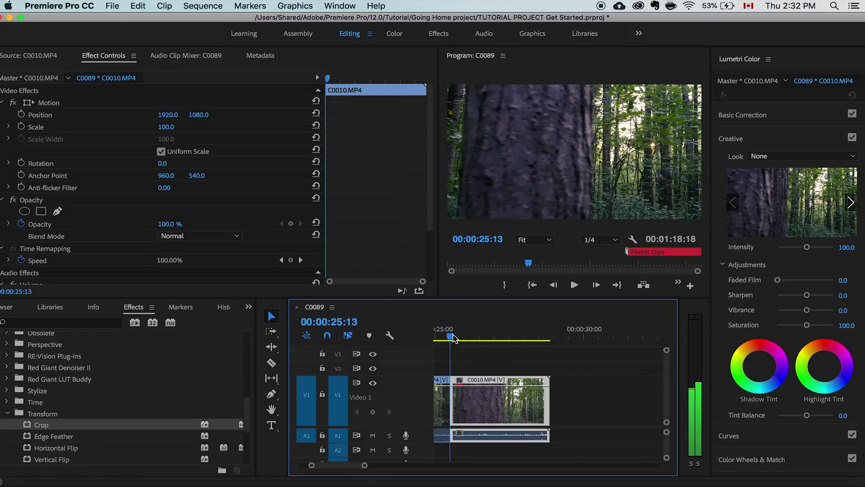
key("Right")
key("shift+Right")
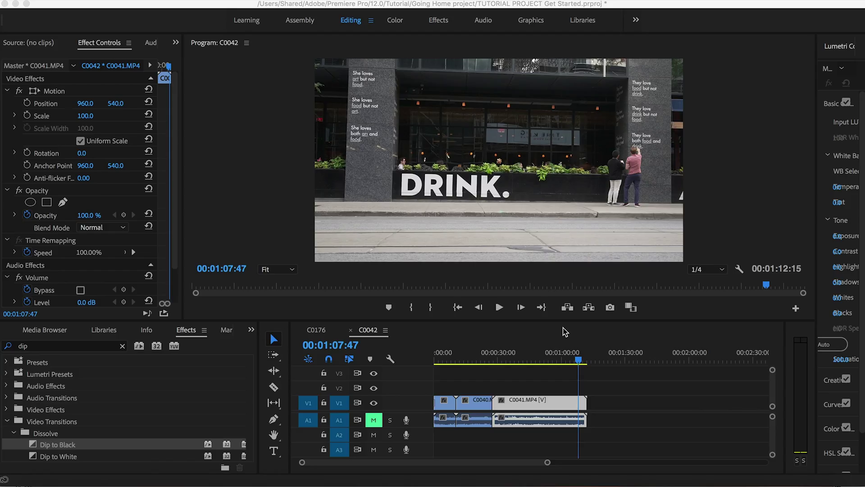
Select clip C0041.MP4 with its audio and zoom the timeline in around the playhead.
left_click(590, 389)
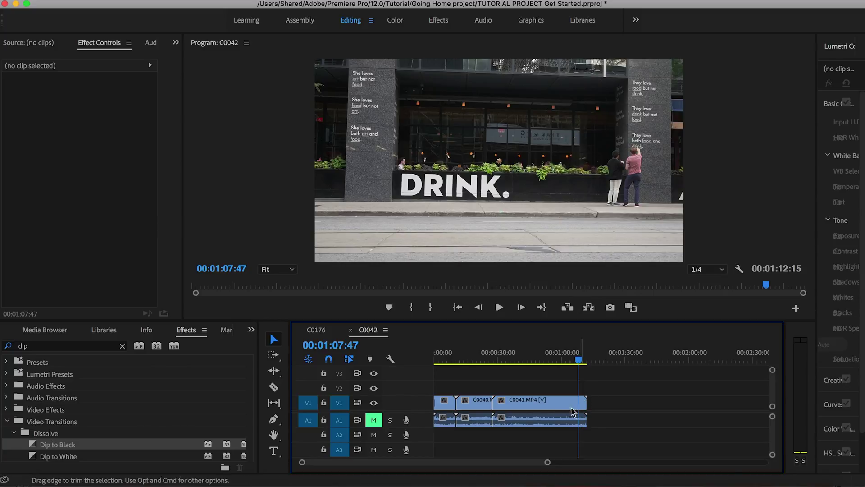
left_click(577, 403)
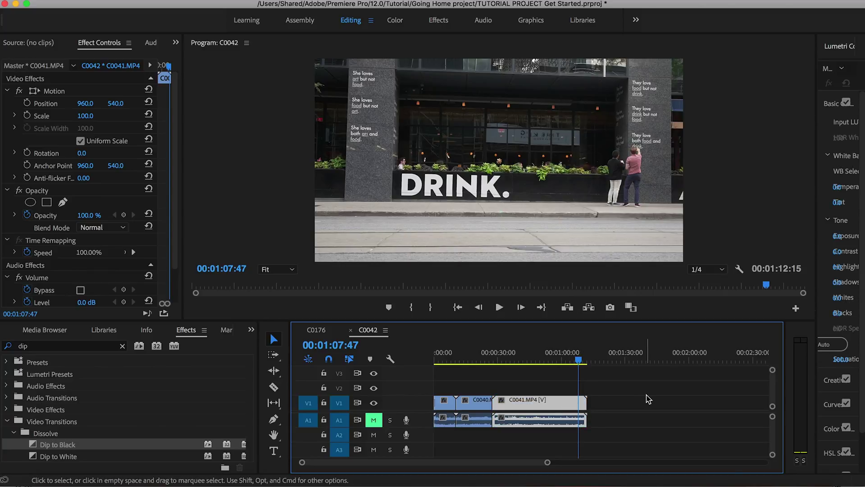
left_click_drag(547, 462, 469, 462)
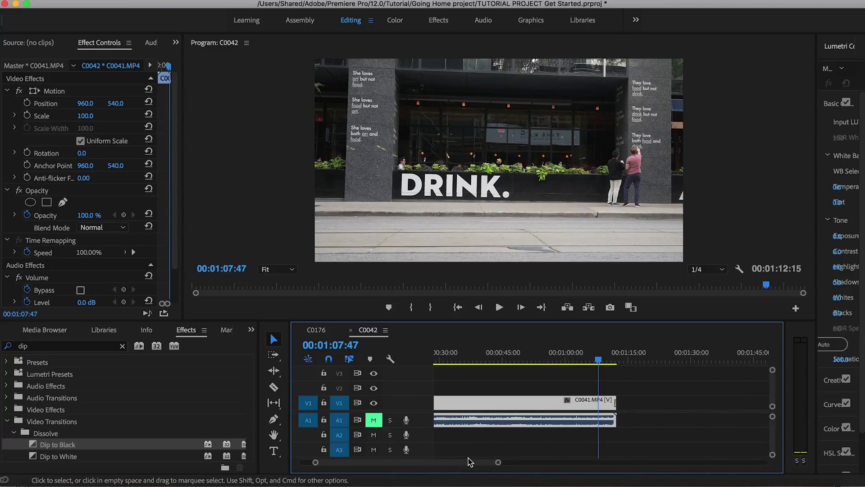
Make Dip to Black the default transition, then zoom into the end of the sequence.
right_click(69, 448)
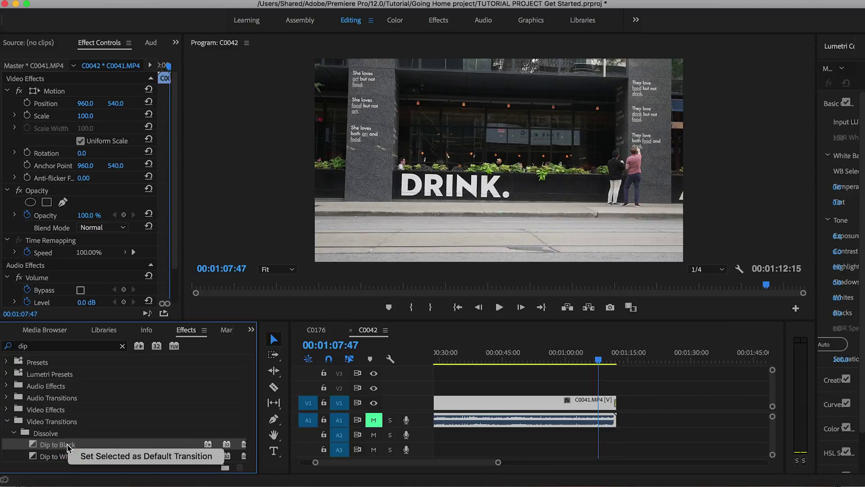
left_click(142, 459)
left_click_drag(498, 461, 424, 462)
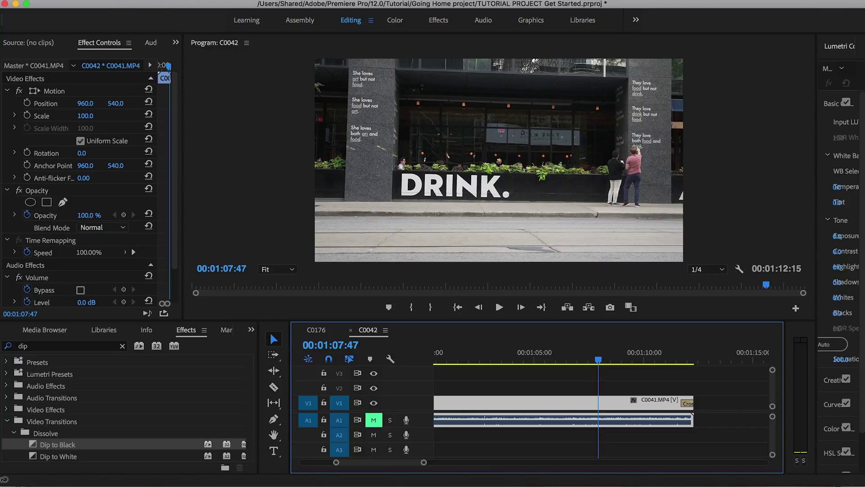
left_click(49, 0)
mouse_move(100, 24)
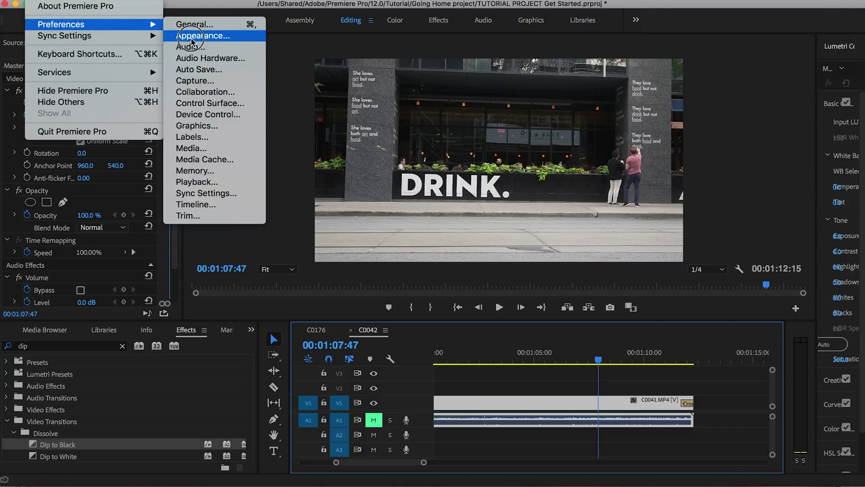
left_click(210, 204)
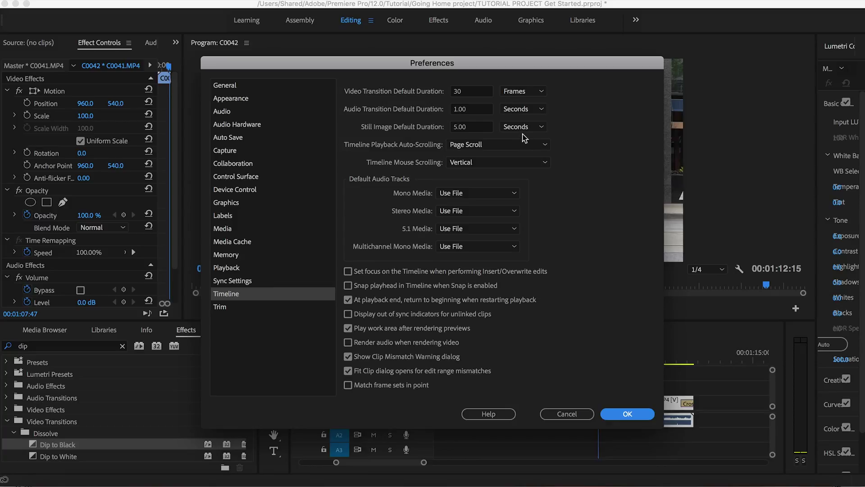
left_click_drag(468, 67, 459, 74)
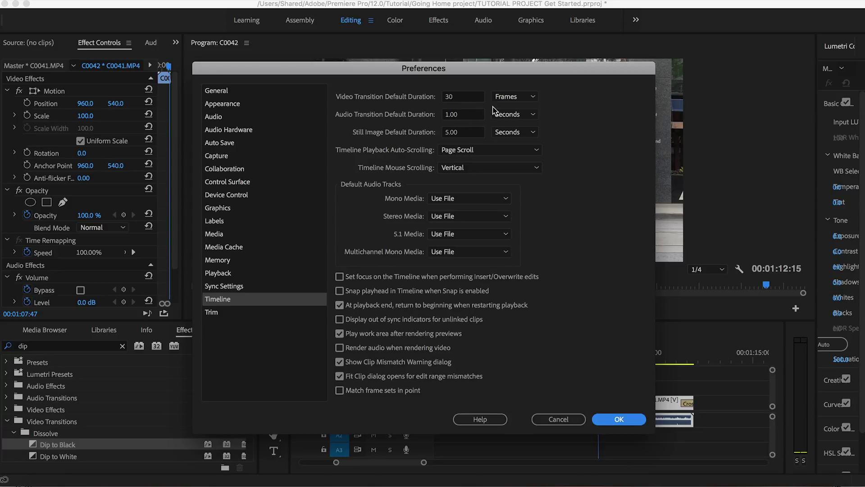
left_click(559, 419)
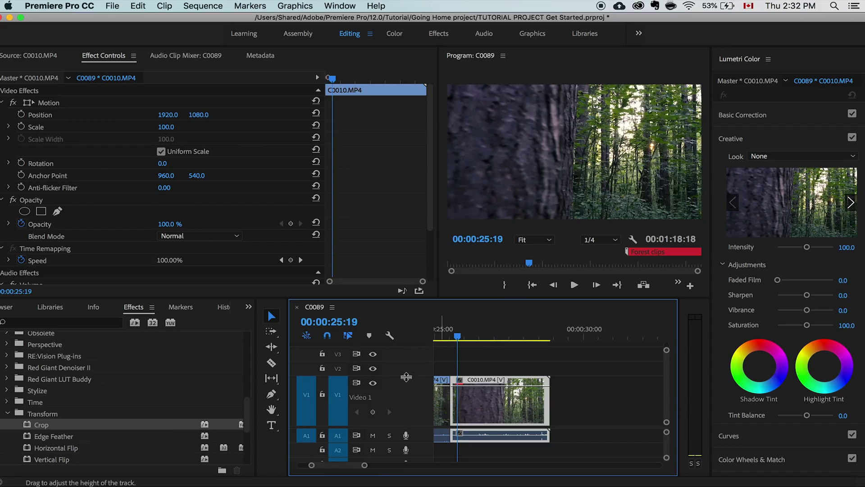
left_click_drag(406, 377, 389, 422)
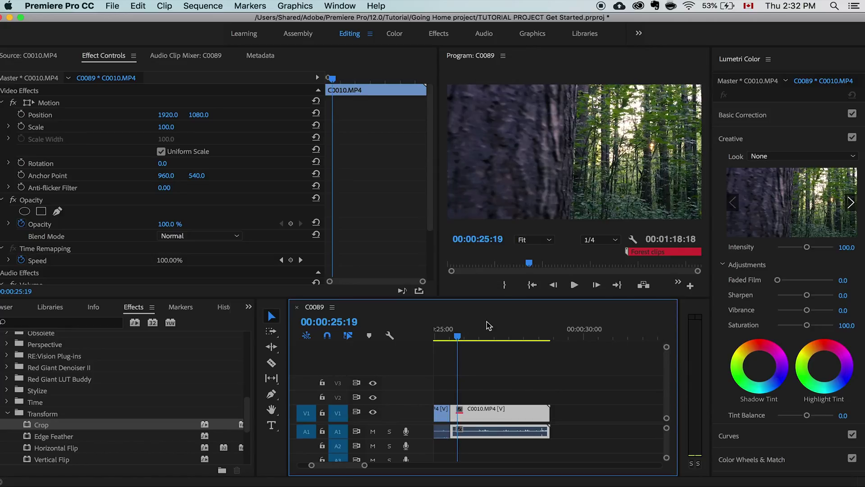
Keyframe Scale at 100 on 00:00:26:18 and 150 on 00:00:27:12, then scrub the zoom ramp.
left_click_drag(357, 466, 372, 469)
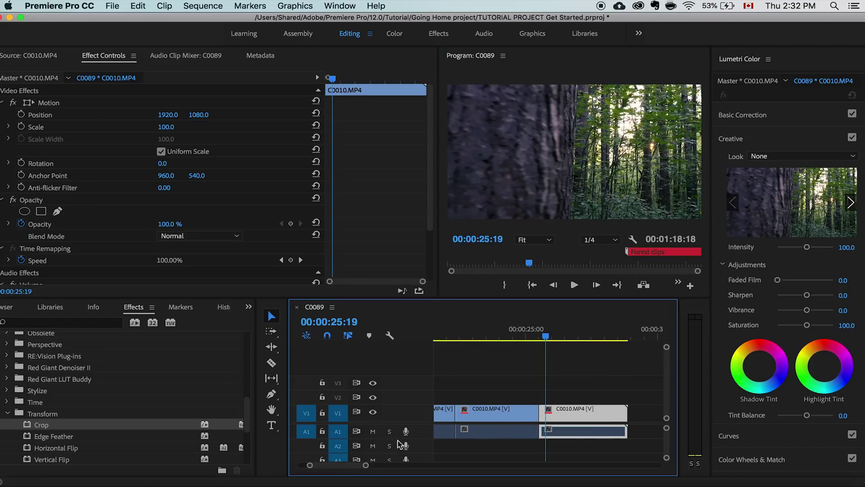
left_click_drag(558, 335, 572, 337)
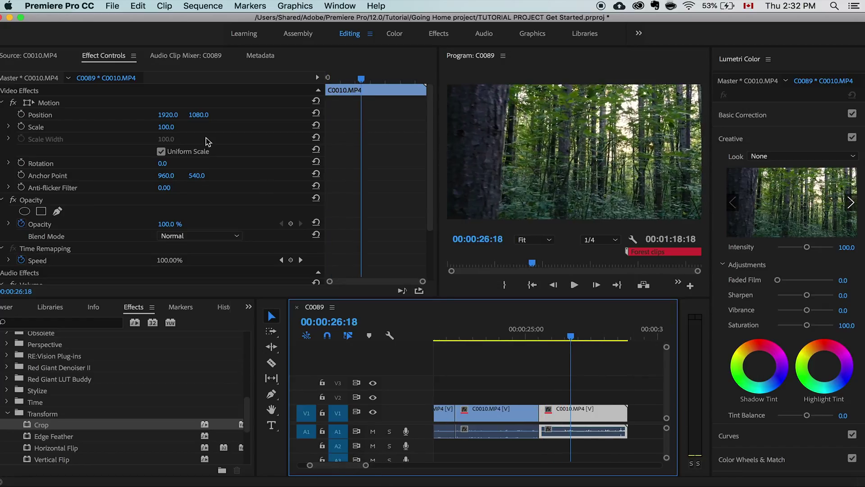
left_click(19, 129)
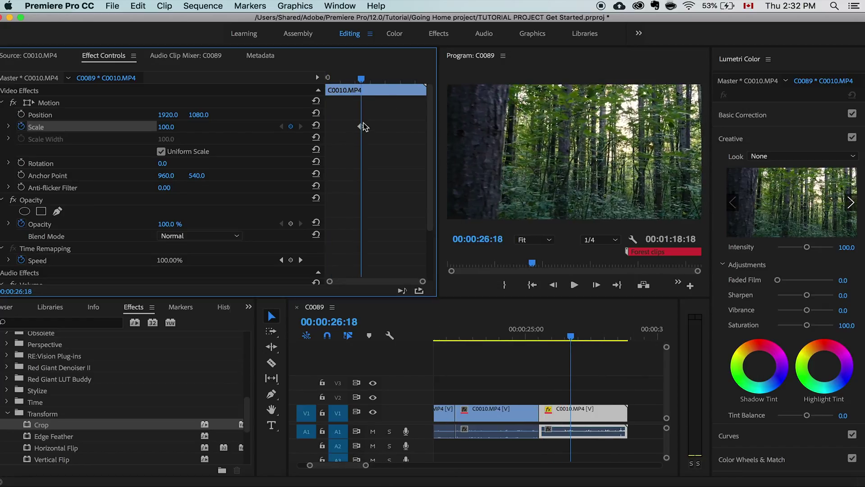
left_click_drag(366, 78, 384, 79)
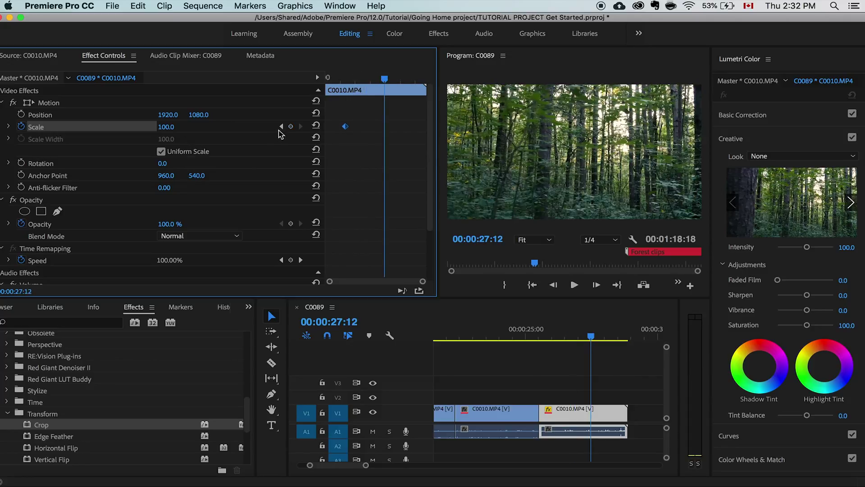
left_click(290, 127)
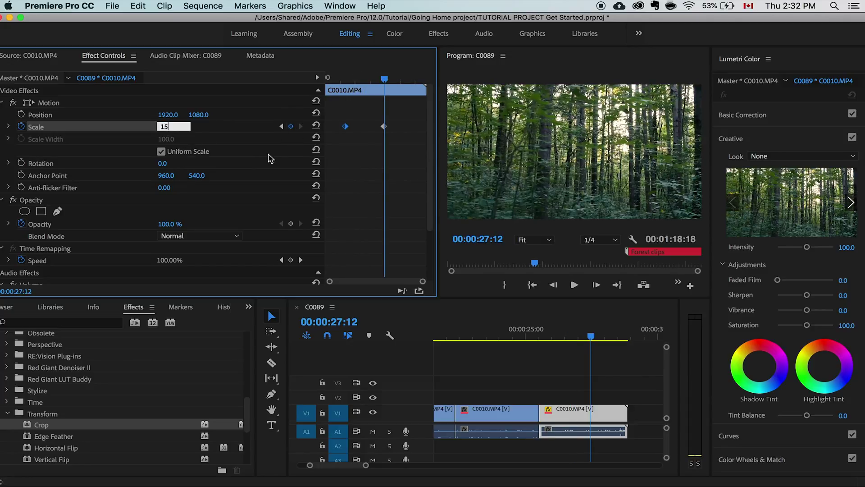
key("Return")
left_click(348, 79)
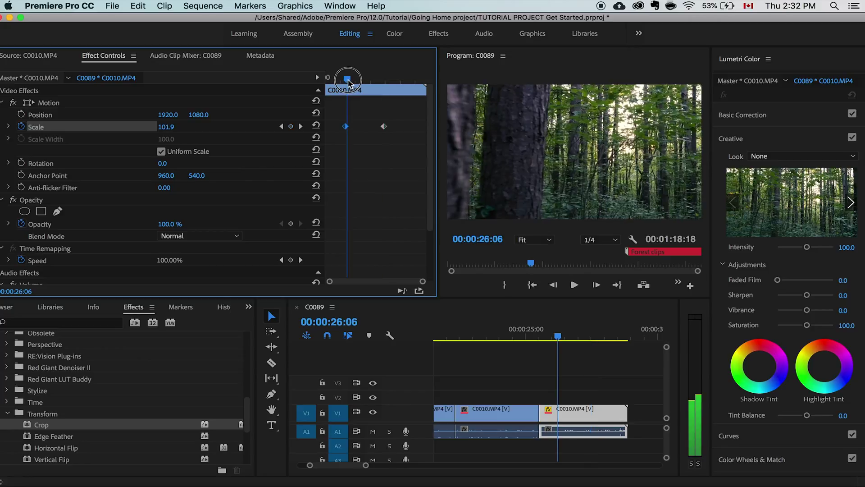
left_click_drag(347, 79, 381, 85)
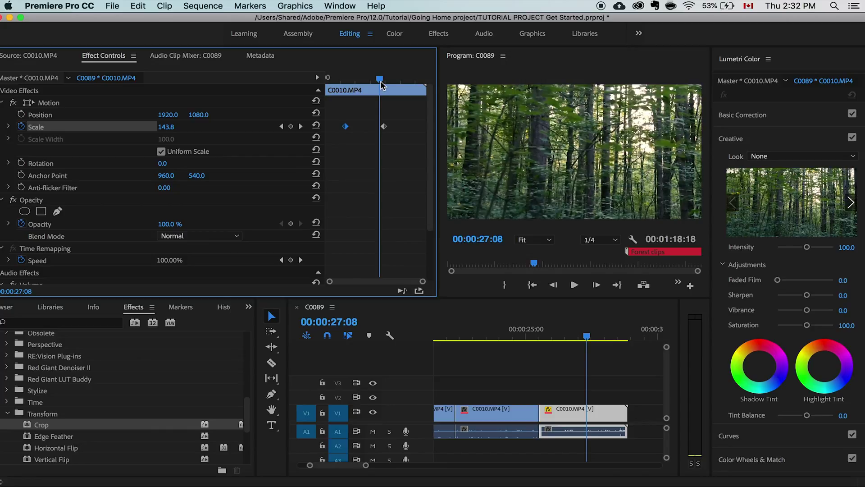
Set the second Scale keyframe to Ease In and preview the zoom around it.
right_click(385, 127)
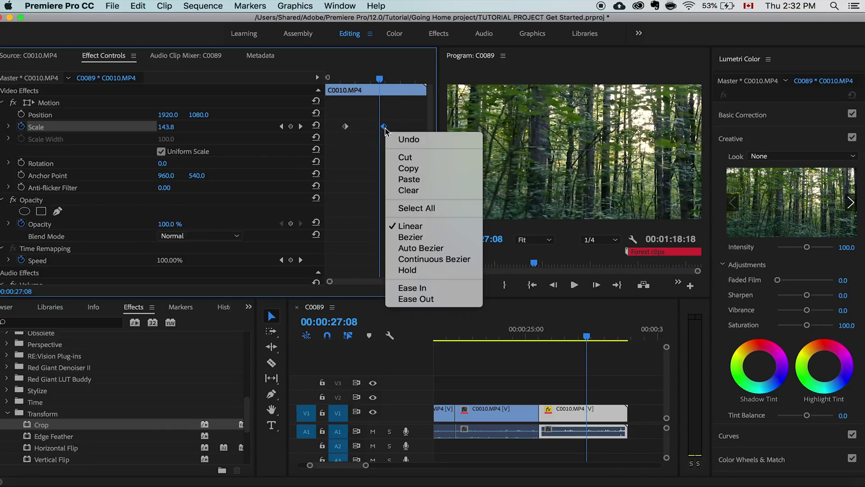
left_click(423, 290)
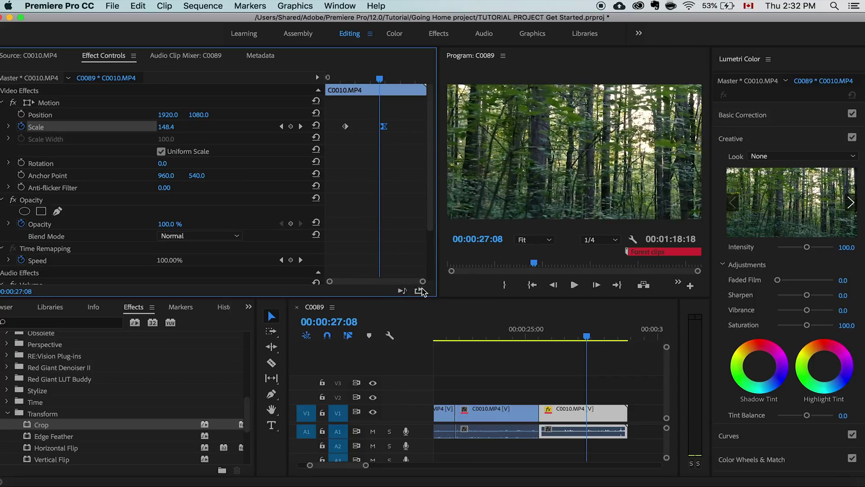
left_click_drag(380, 80, 369, 80)
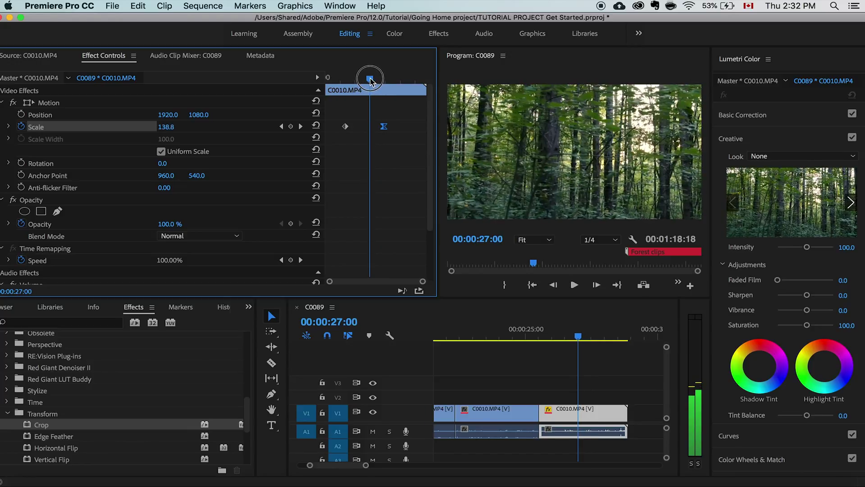
Set the first Scale keyframe to Ease Out and play back the eased zoom.
left_click(345, 127)
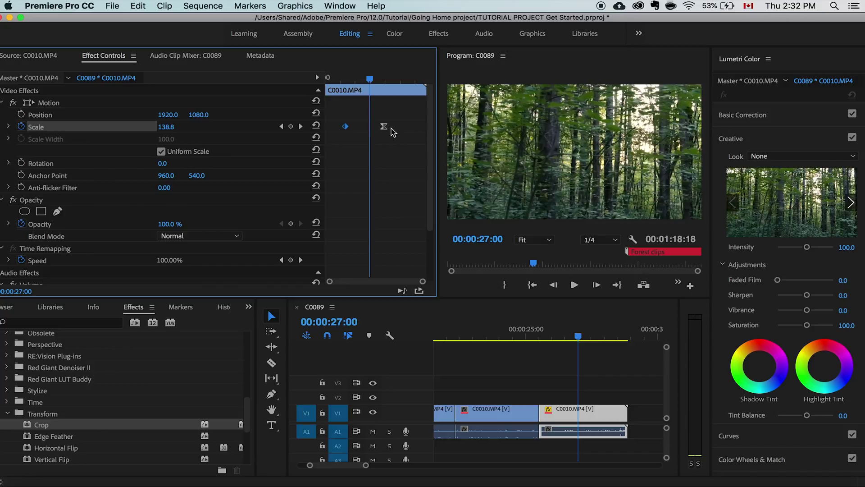
left_click(345, 79)
right_click(345, 127)
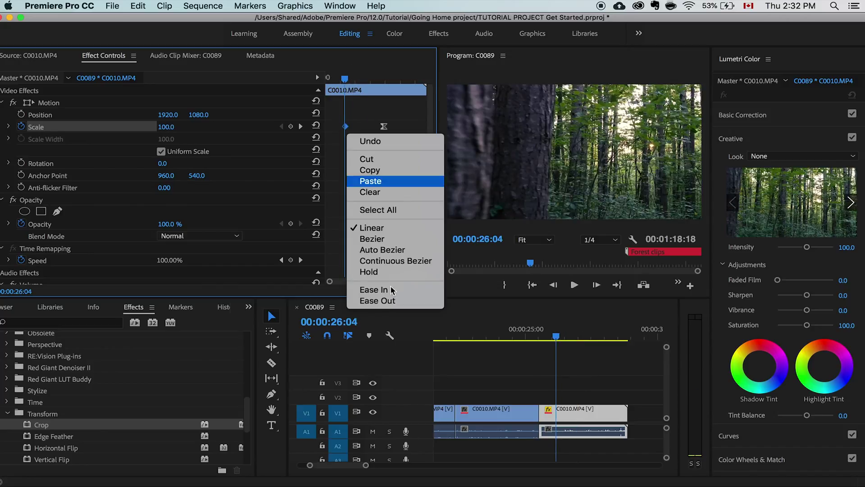
left_click(386, 302)
key("space")
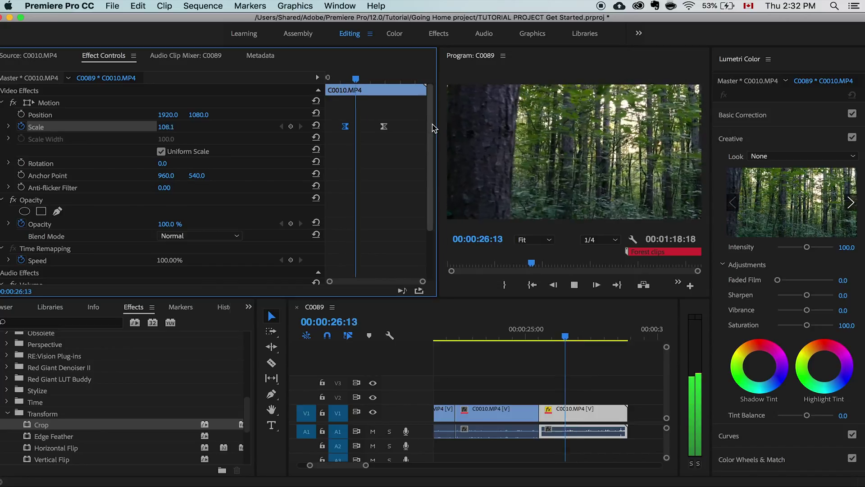
key("space")
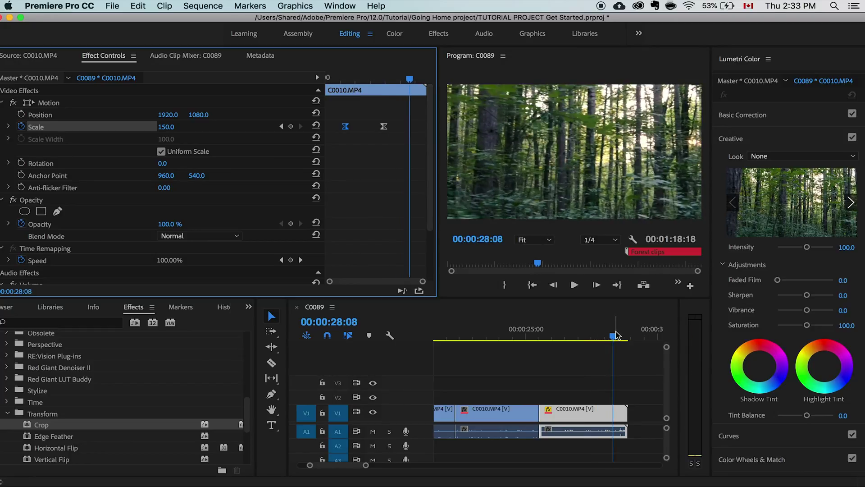
left_click_drag(616, 336, 566, 342)
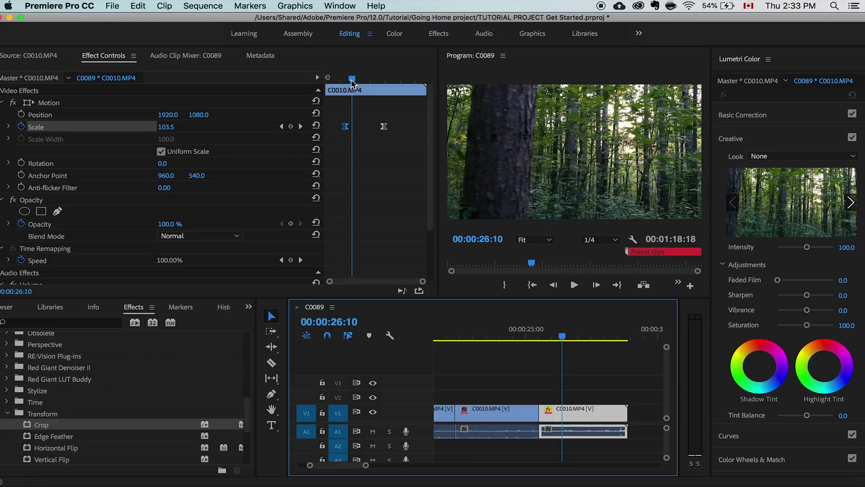
Enlarge the A1 audio track and zoom the timeline into the start of clip C0089.
left_click_drag(366, 465, 397, 473)
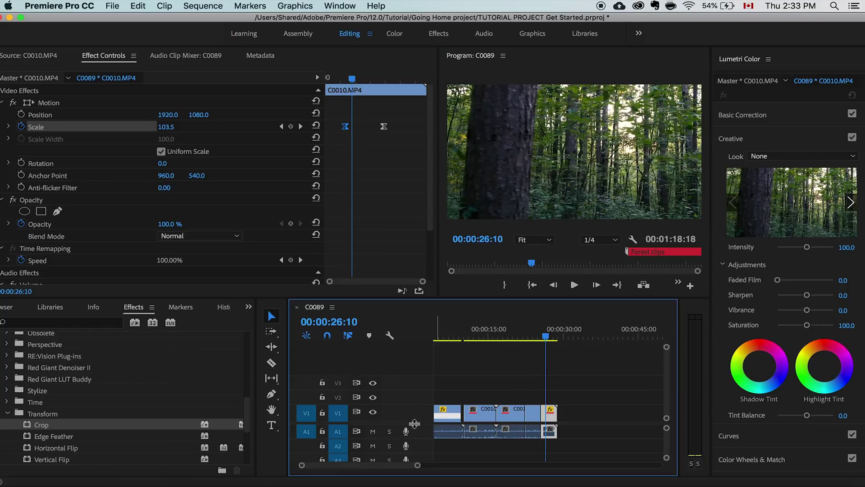
mouse_move(415, 422)
left_mouse_down()
mouse_move(415, 391)
mouse_move(411, 437)
mouse_move(413, 429)
left_mouse_up()
left_click_drag(420, 466, 391, 468)
left_click(469, 338)
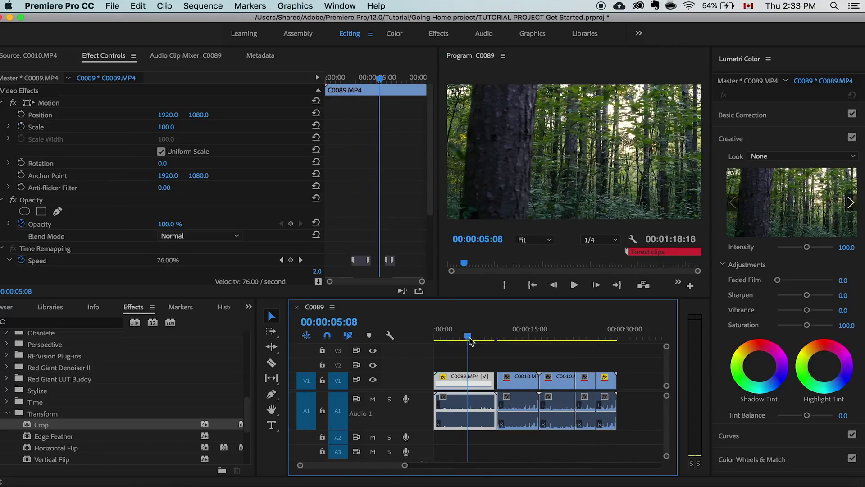
mouse_move(468, 341)
left_mouse_down()
mouse_move(448, 334)
mouse_move(458, 335)
left_mouse_up()
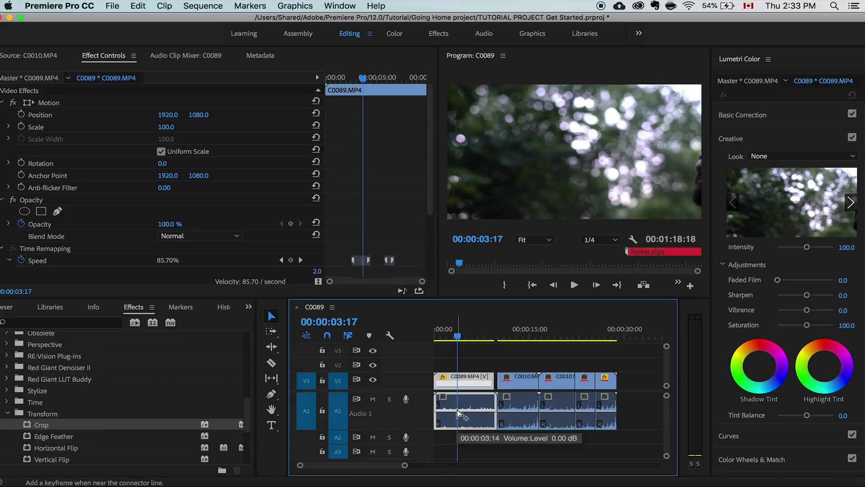
left_click_drag(404, 465, 355, 465)
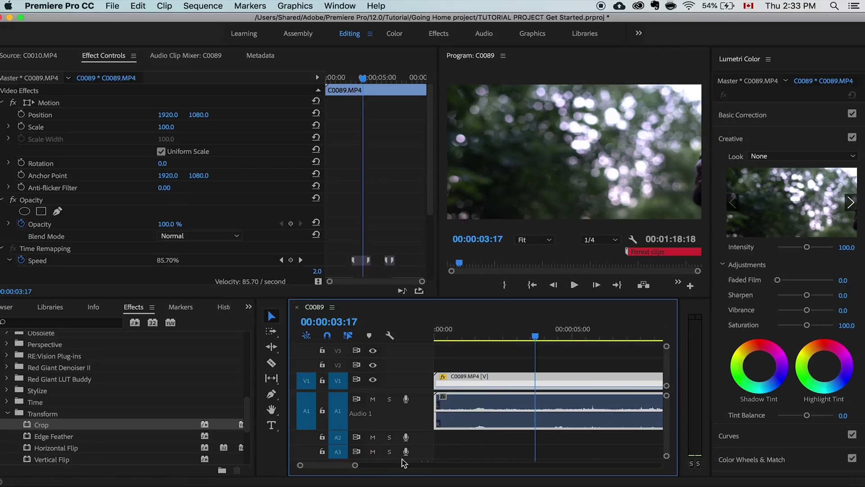
Add A1 volume keyframes at 2:09 and 3:14, then lower the volume after 3:14 to -8.51 dB.
left_click(499, 336)
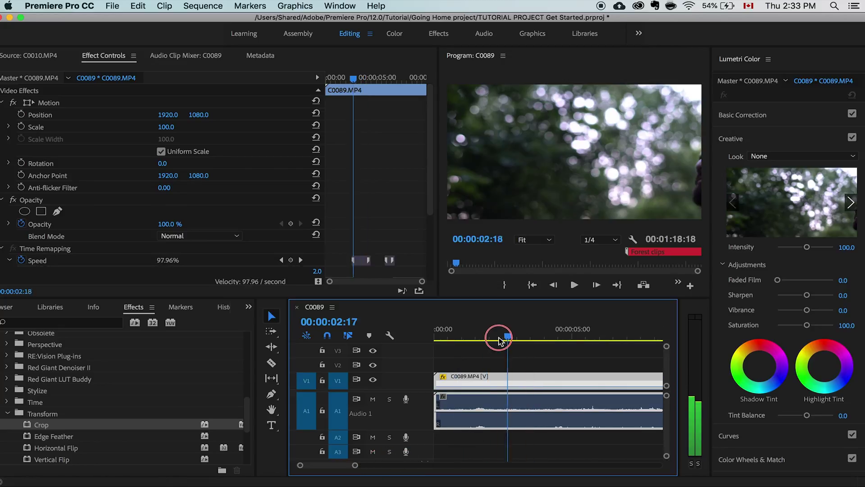
left_click(501, 410, "super")
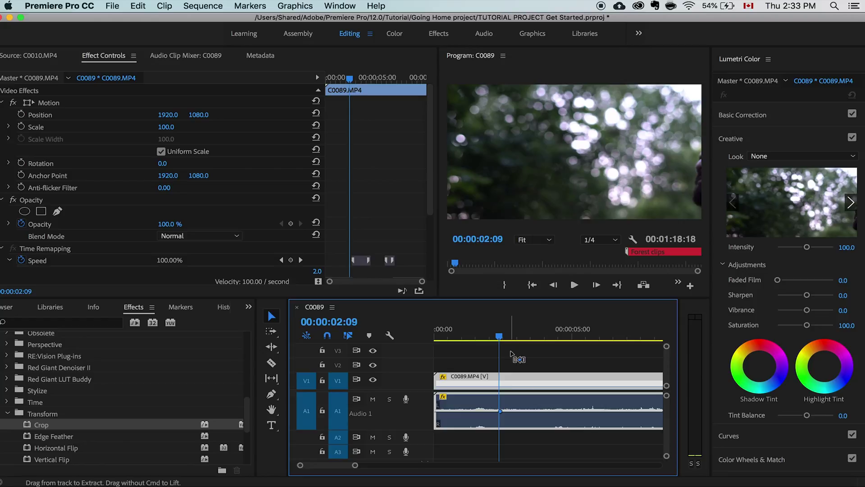
left_click_drag(499, 336, 532, 336)
left_click(533, 411, "super")
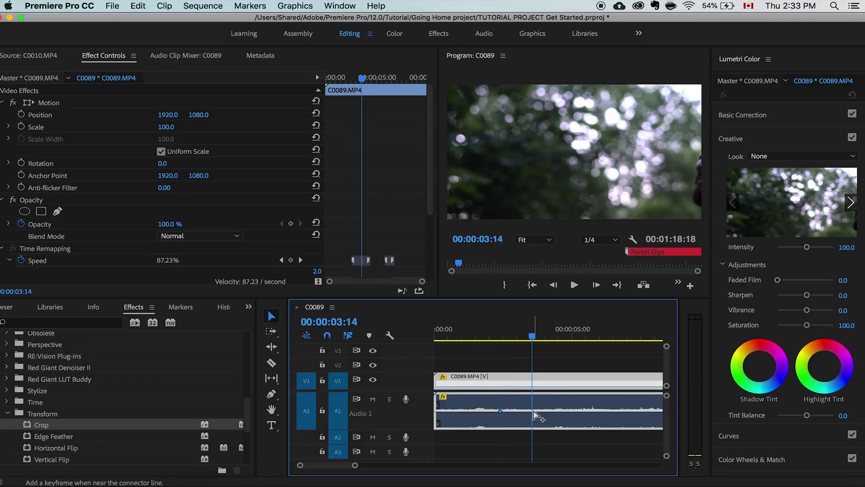
left_click_drag(355, 465, 364, 465)
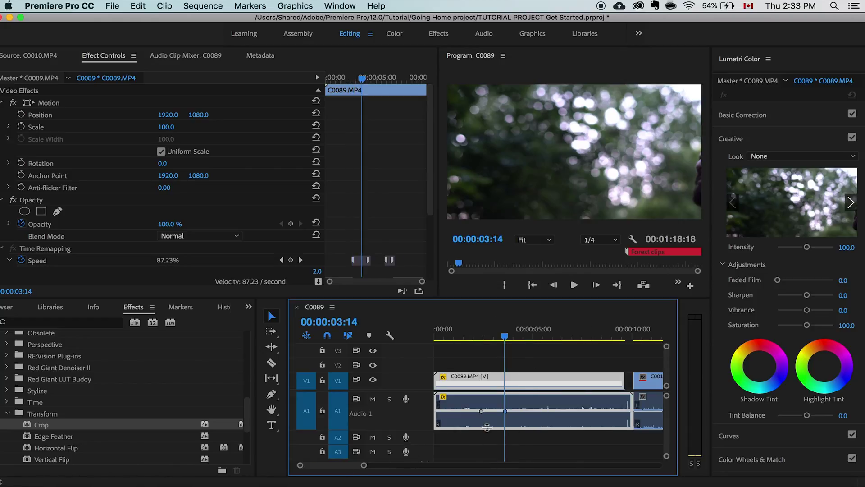
left_click_drag(518, 410, 519, 421)
mouse_move(474, 337)
left_mouse_down()
mouse_move(527, 345)
mouse_move(467, 337)
left_mouse_up()
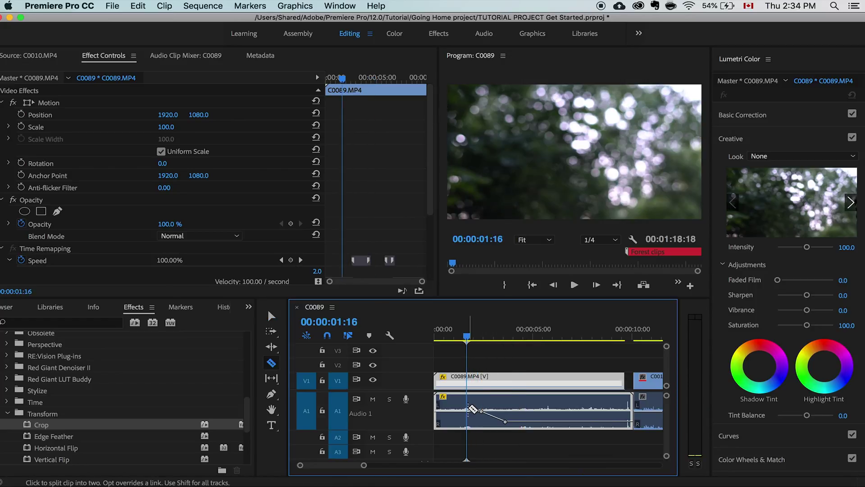
key("super+k")
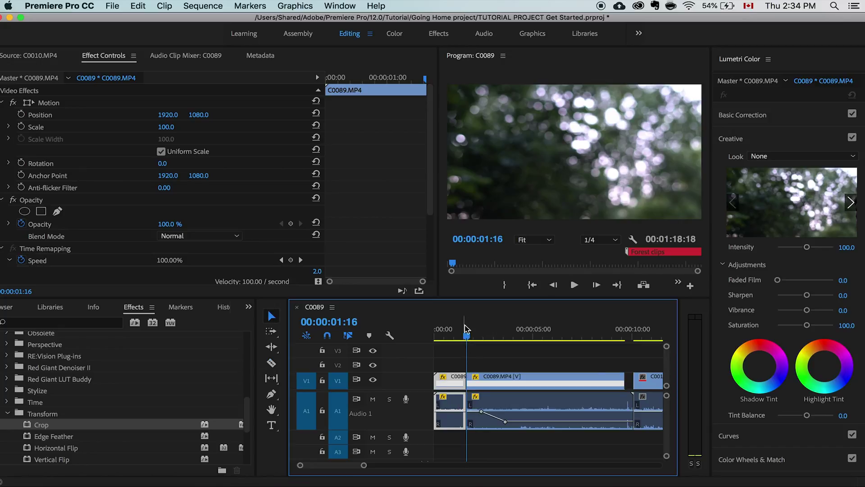
left_click_drag(466, 337, 460, 337)
left_click(490, 405)
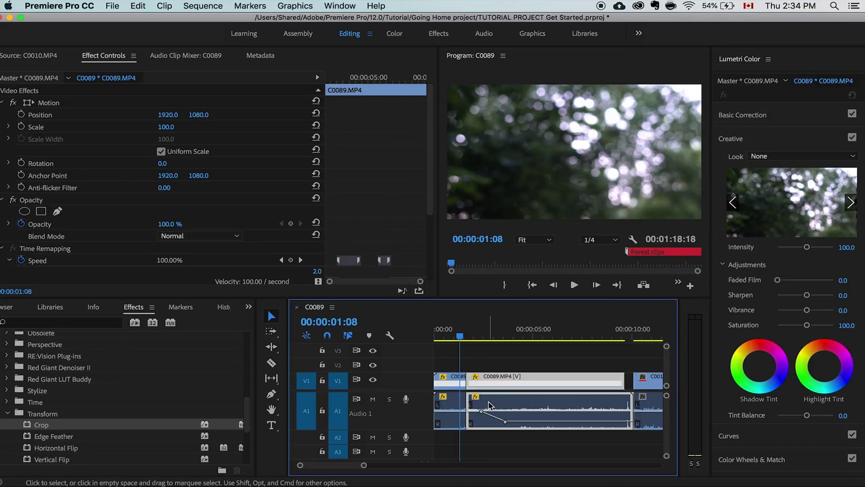
key("g")
left_click(441, 244)
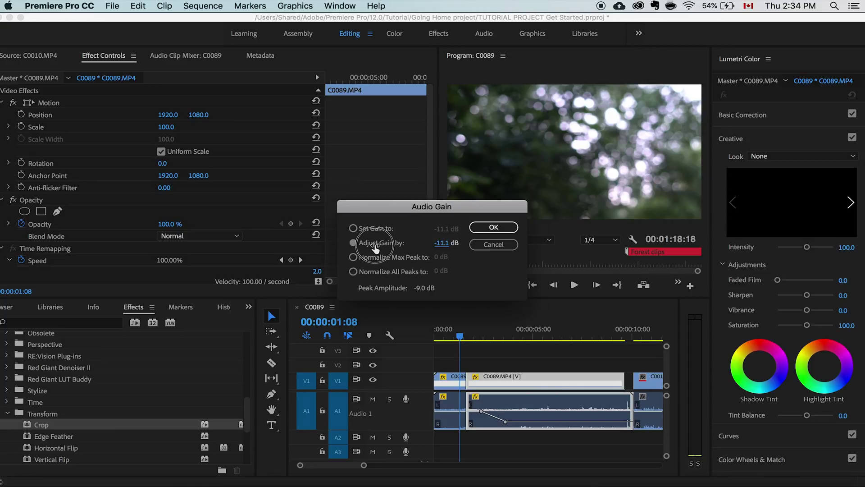
left_click(494, 227)
key("super+z")
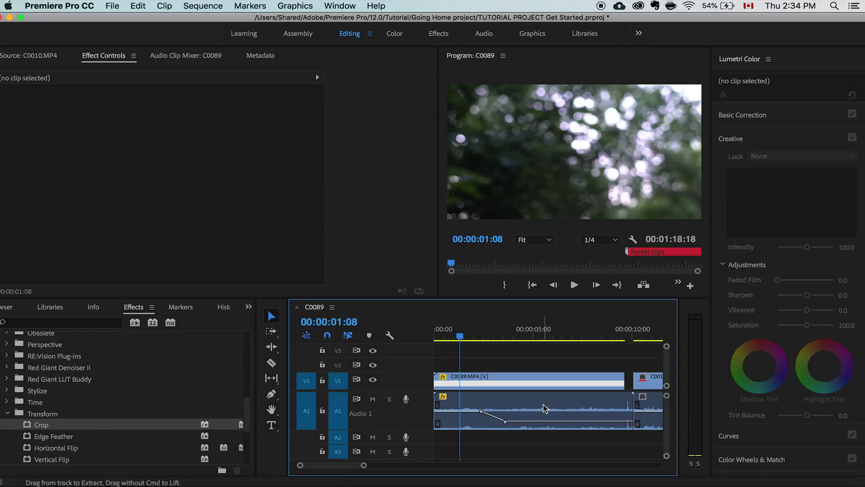
Reposition the C0089 volume keyframe and set it to -8.51 dB.
left_click(476, 329)
mouse_move(478, 331)
left_mouse_down()
mouse_move(519, 339)
mouse_move(491, 340)
left_mouse_up()
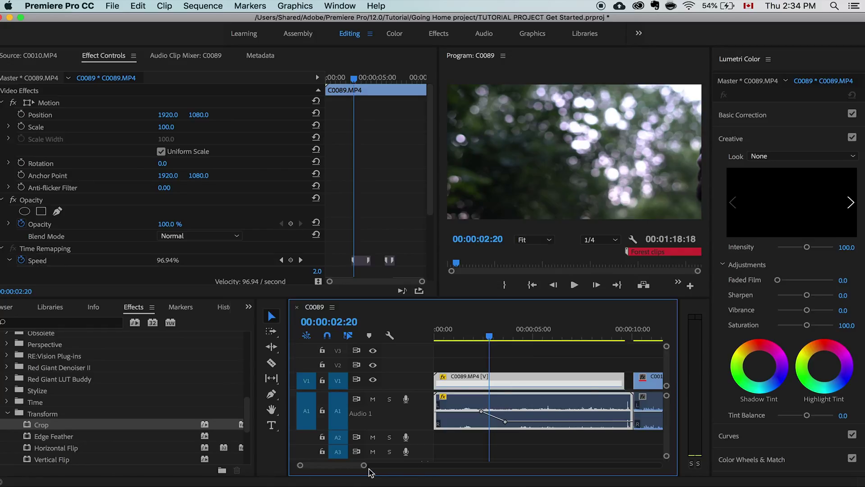
left_click_drag(363, 465, 382, 465)
left_click_drag(474, 421, 503, 421)
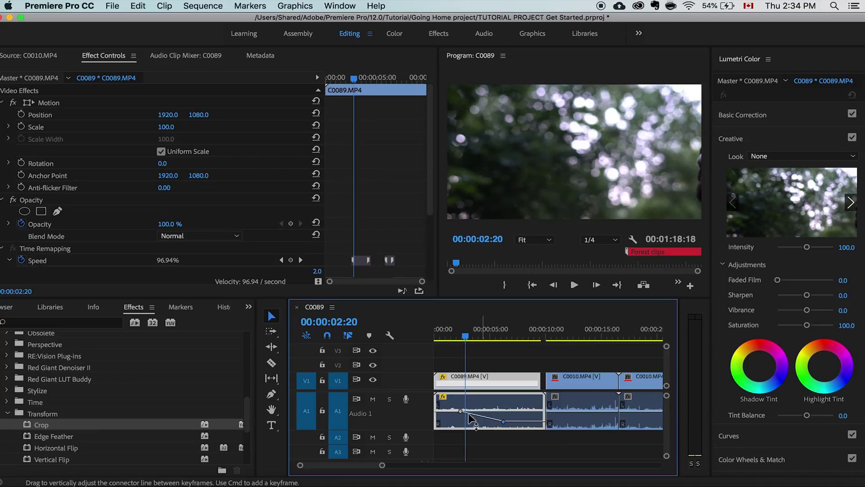
left_click_drag(457, 341, 484, 343)
left_click_drag(503, 421, 489, 397)
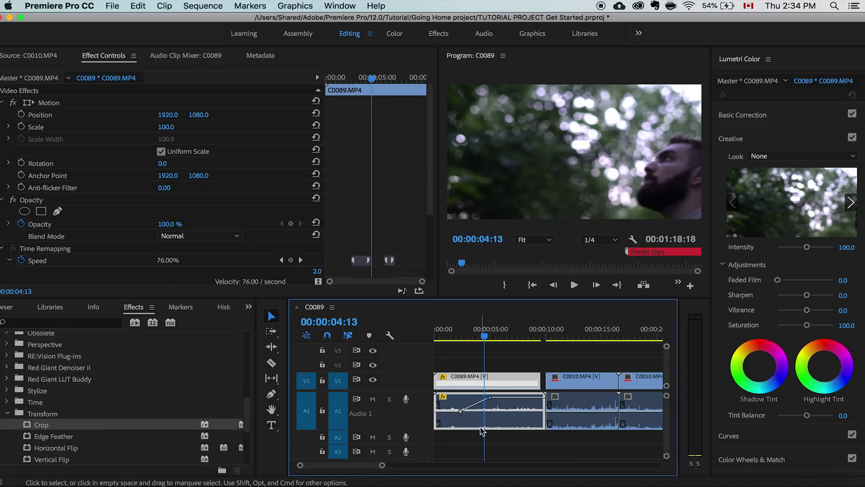
left_click_drag(490, 399, 482, 419)
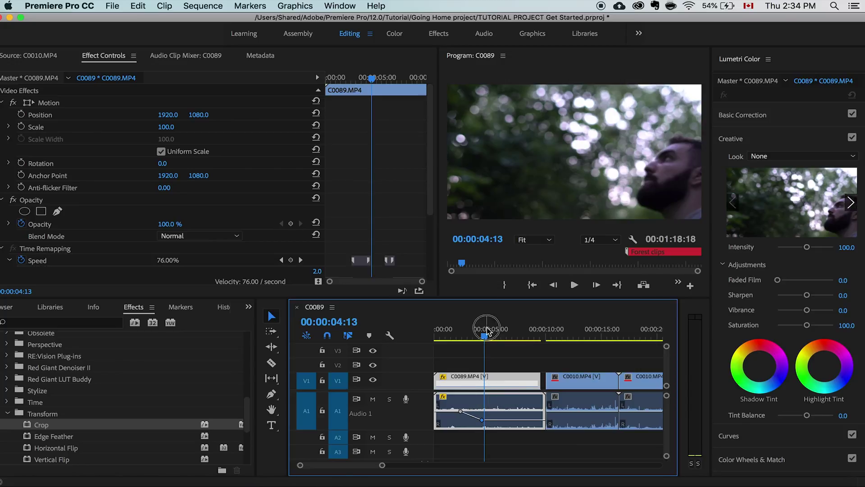
Raise the volume after 06:09 back up to -0.75 dB.
left_click_drag(485, 334, 505, 334)
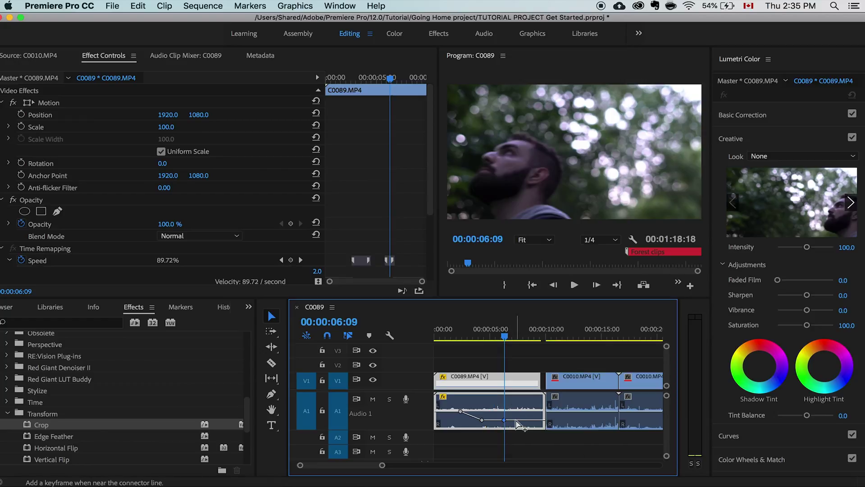
left_click_drag(516, 421, 515, 413)
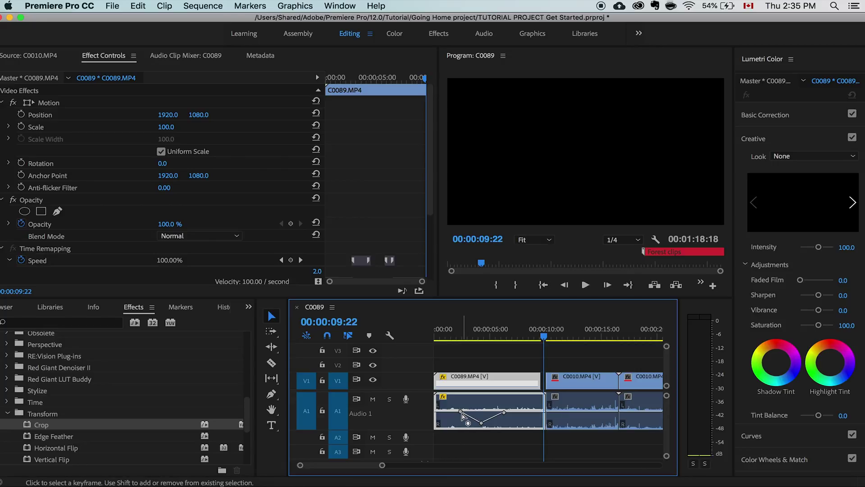
mouse_move(461, 414)
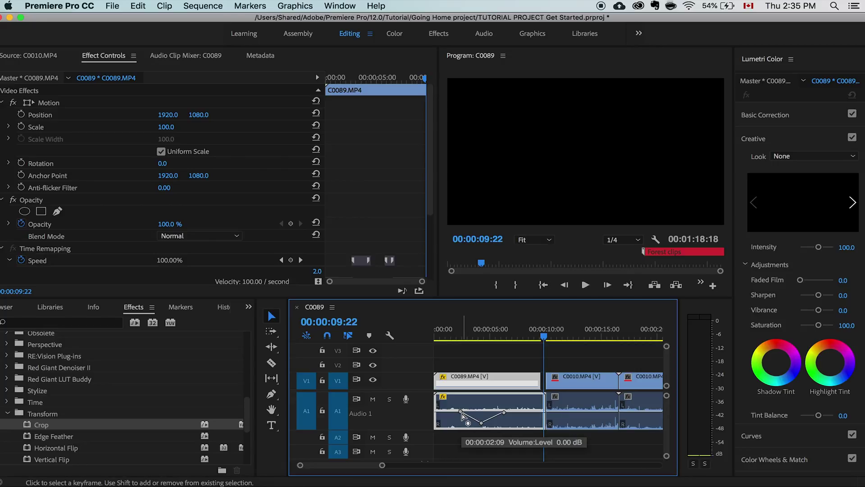